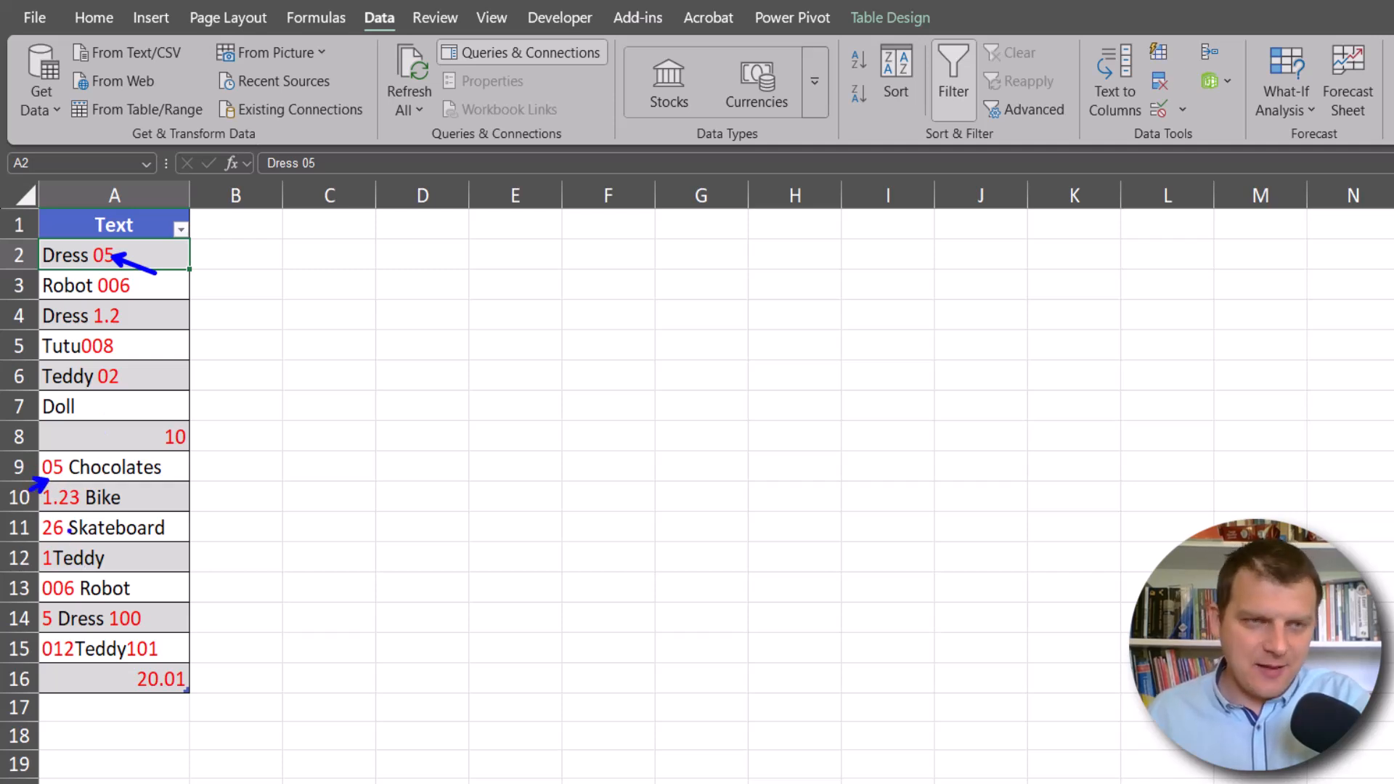
{"action": "left_click_drag", "start_coordinate": [59, 514], "coordinate": [78, 541]}
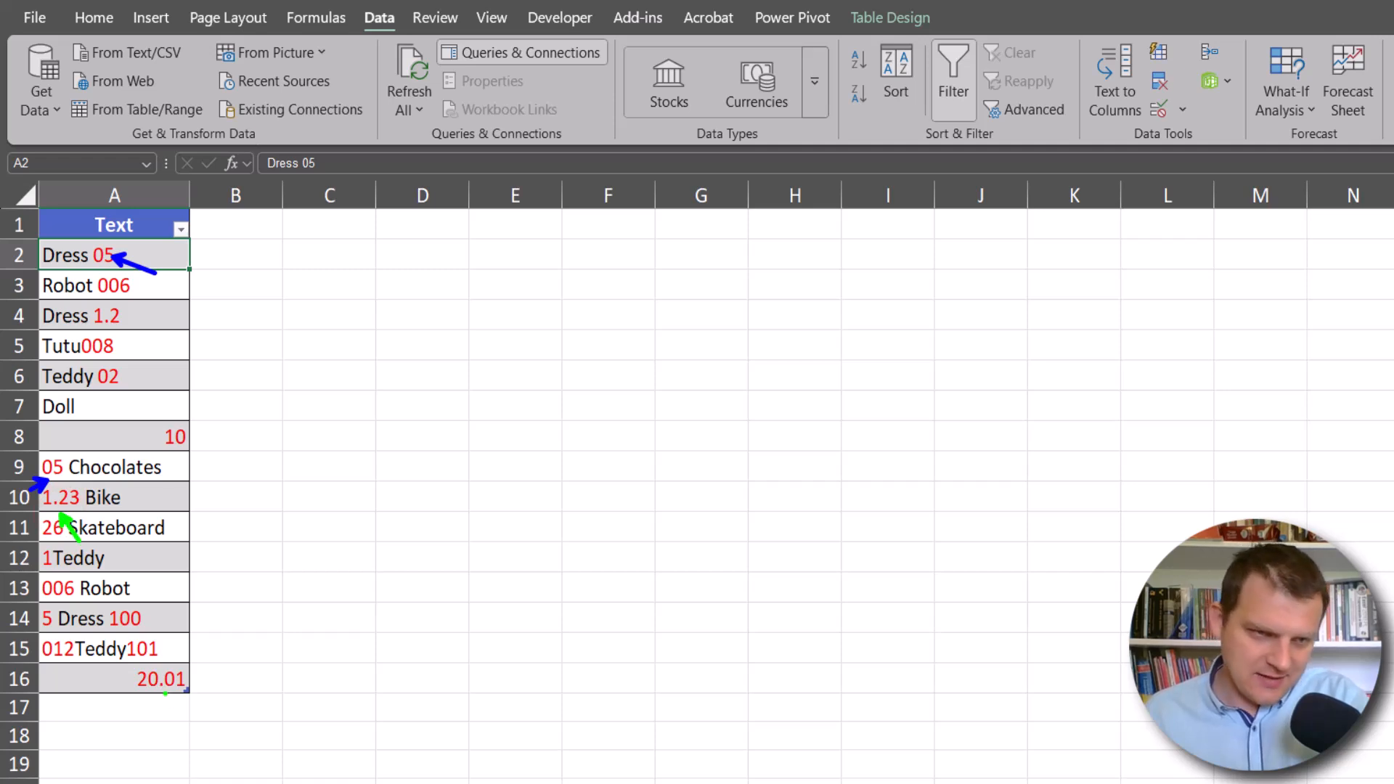
{"action": "left_click_drag", "start_coordinate": [166, 694], "coordinate": [172, 720]}
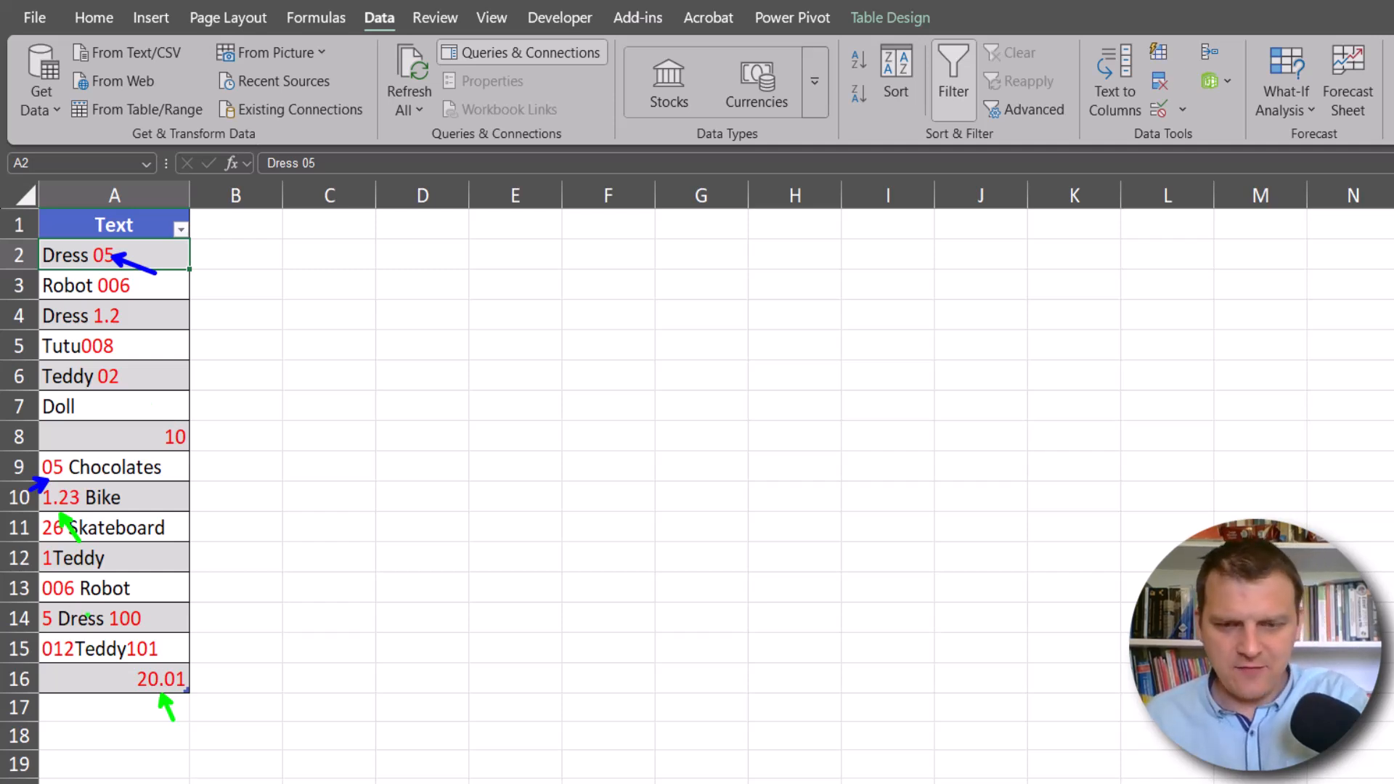
{"action": "left_click_drag", "start_coordinate": [34, 602], "coordinate": [13, 578]}
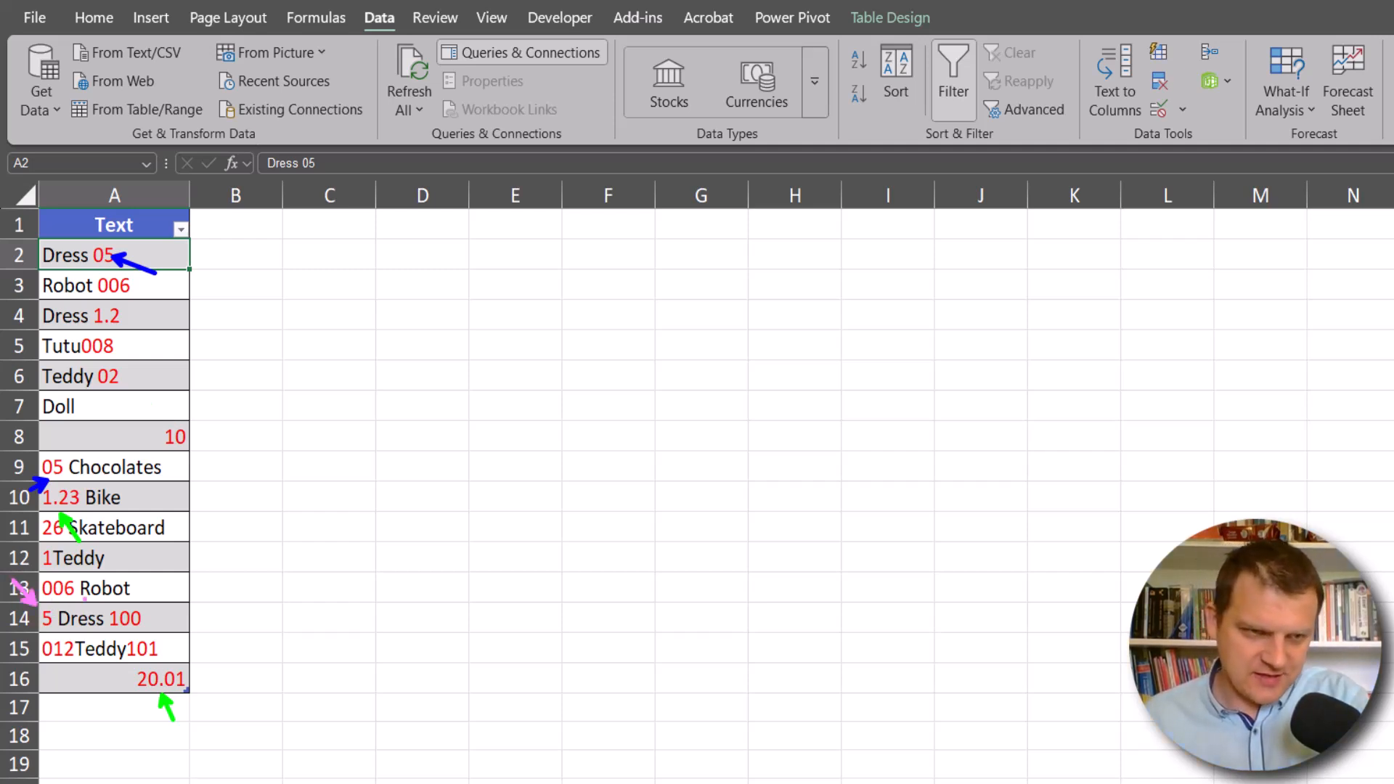
{"action": "mouse_move", "coordinate": [140, 606]}
{"action": "left_mouse_down"}
{"action": "mouse_move", "coordinate": [157, 584]}
{"action": "mouse_move", "coordinate": [255, 555]}
{"action": "left_mouse_up"}
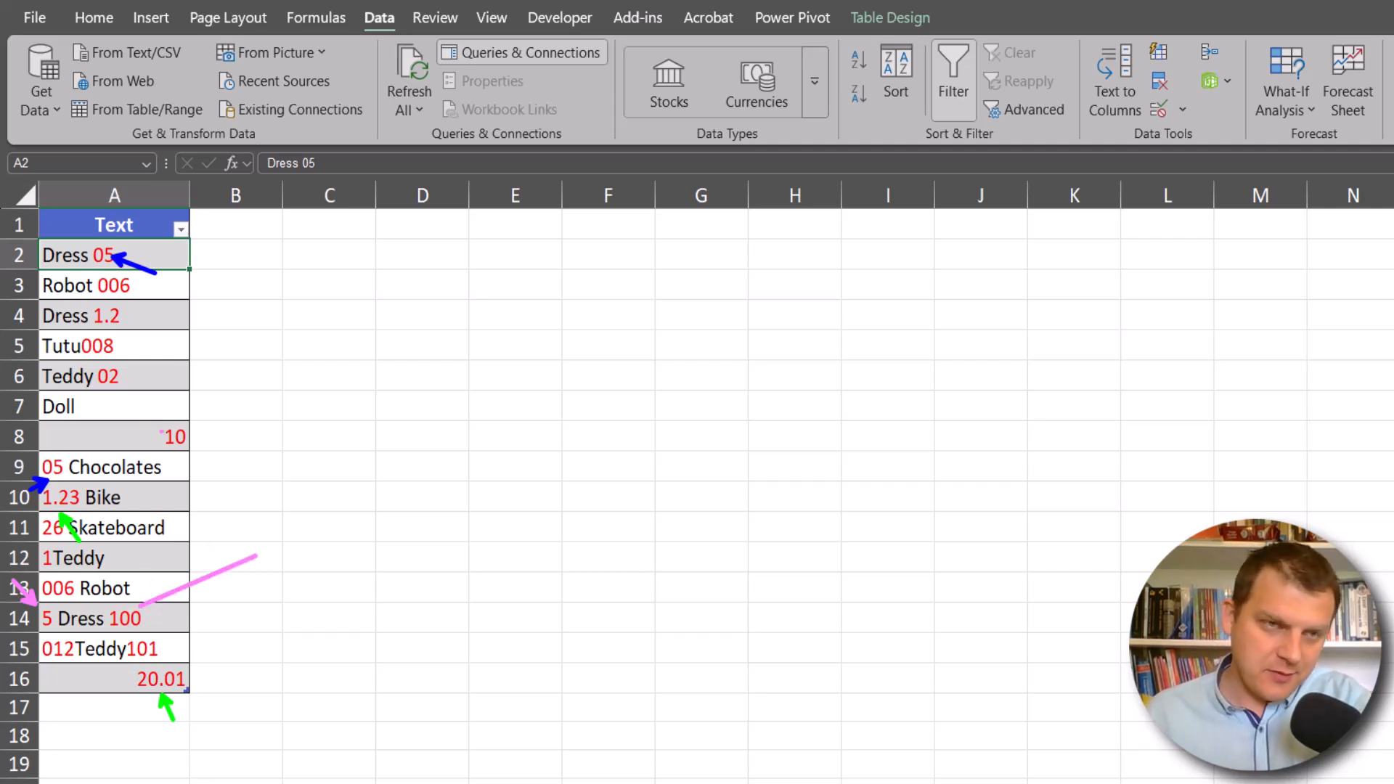
{"action": "left_click_drag", "start_coordinate": [151, 436], "coordinate": [126, 442]}
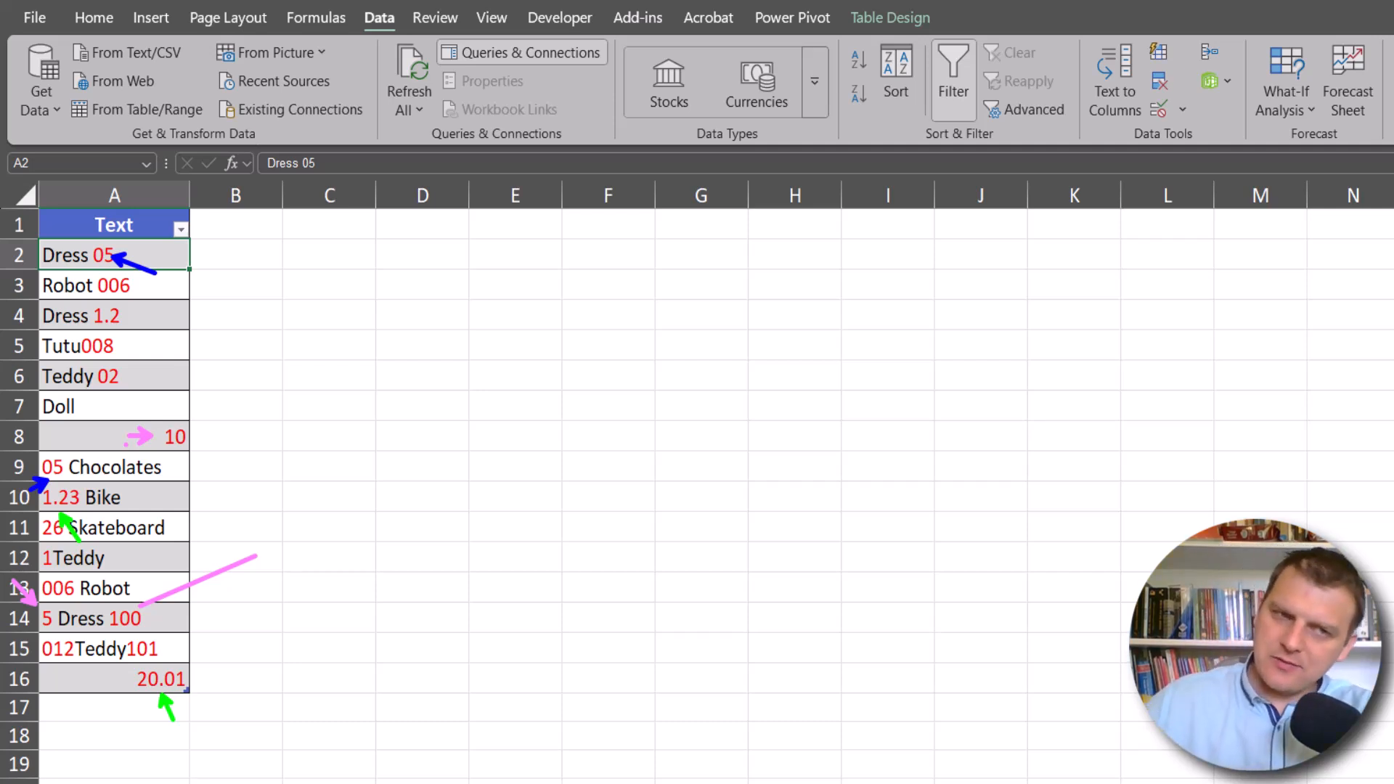
{"action": "key", "text": "Escape"}
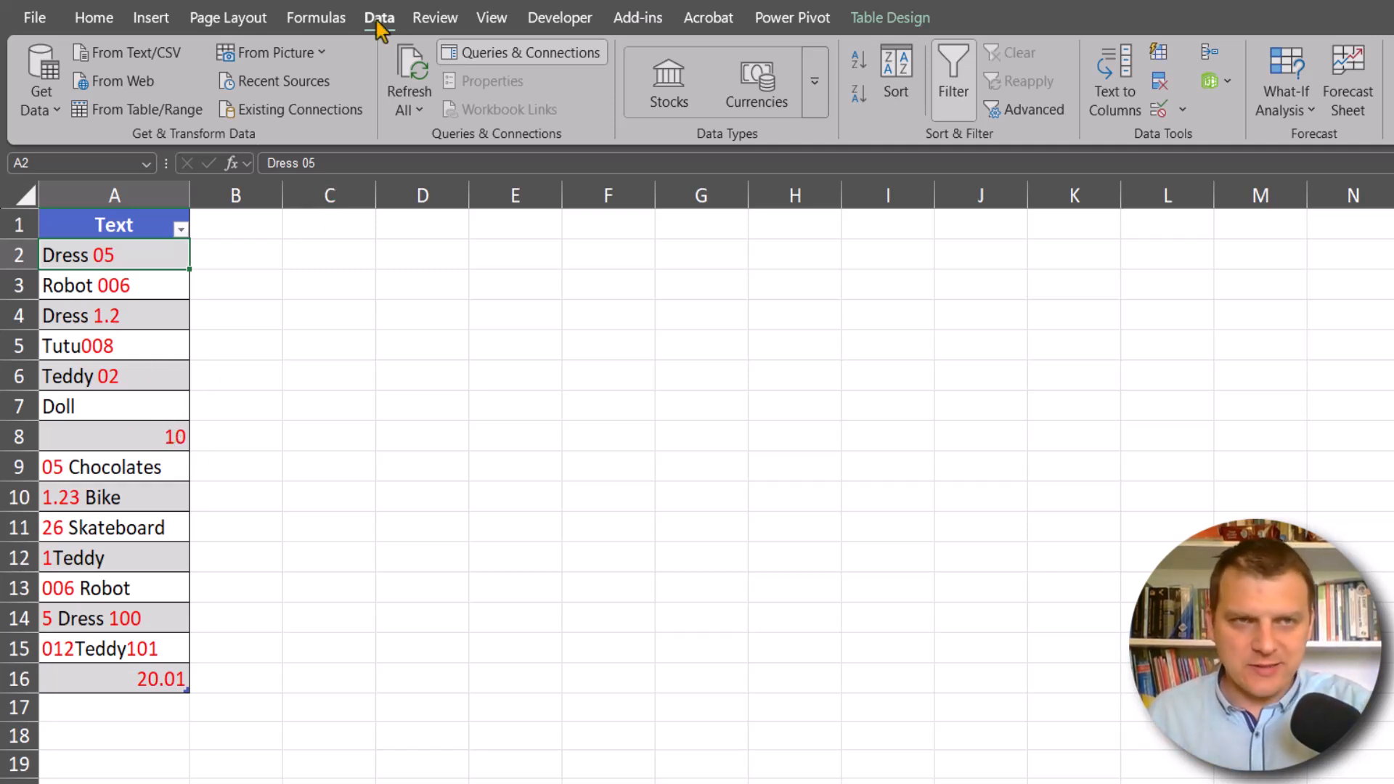
- Load the Text table into the Power Query Editor and collapse the list of queries
{"action": "left_click", "coordinate": [94, 350]}
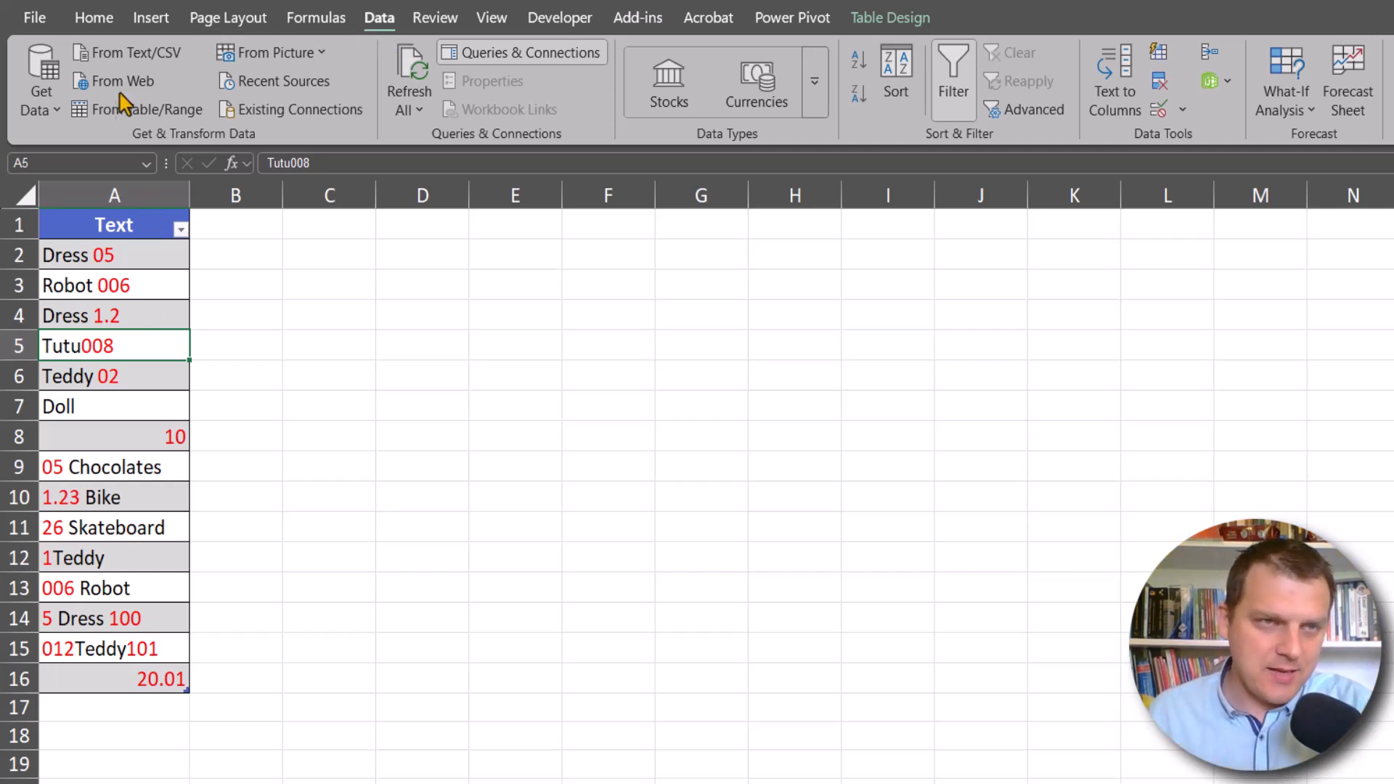
{"action": "left_click", "coordinate": [114, 119]}
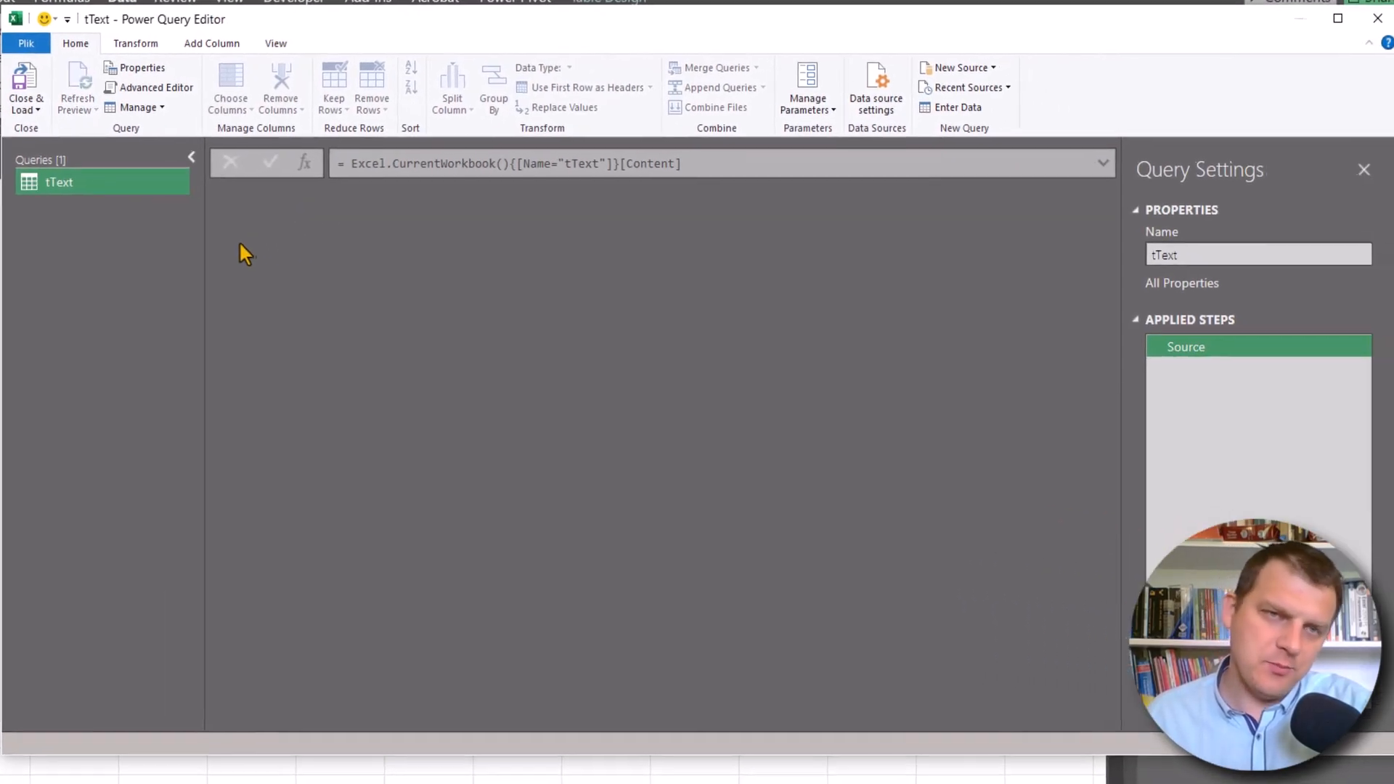
{"action": "left_click", "coordinate": [187, 156]}
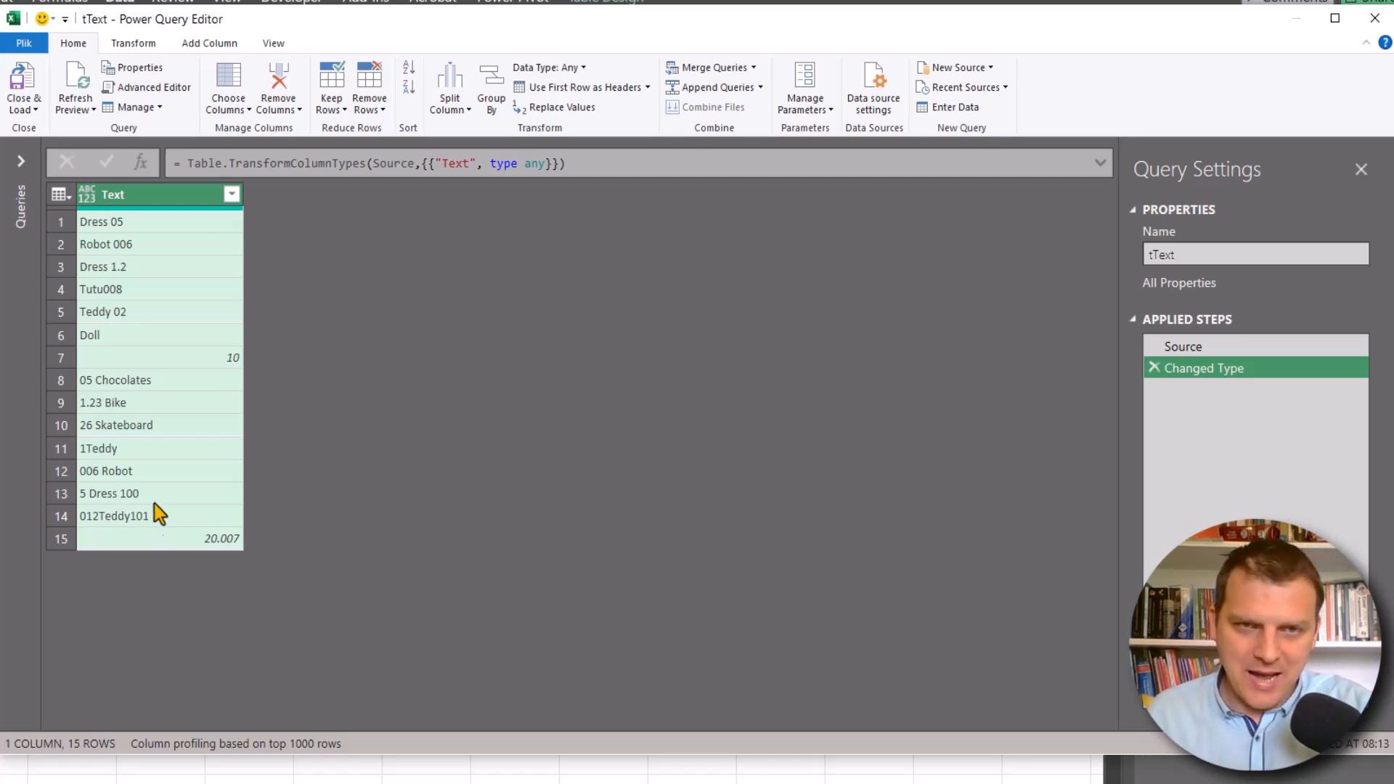
- Examine the Text column's assigned data type and the purely numeric entries in rows 7 and 15
{"action": "left_click", "coordinate": [132, 192]}
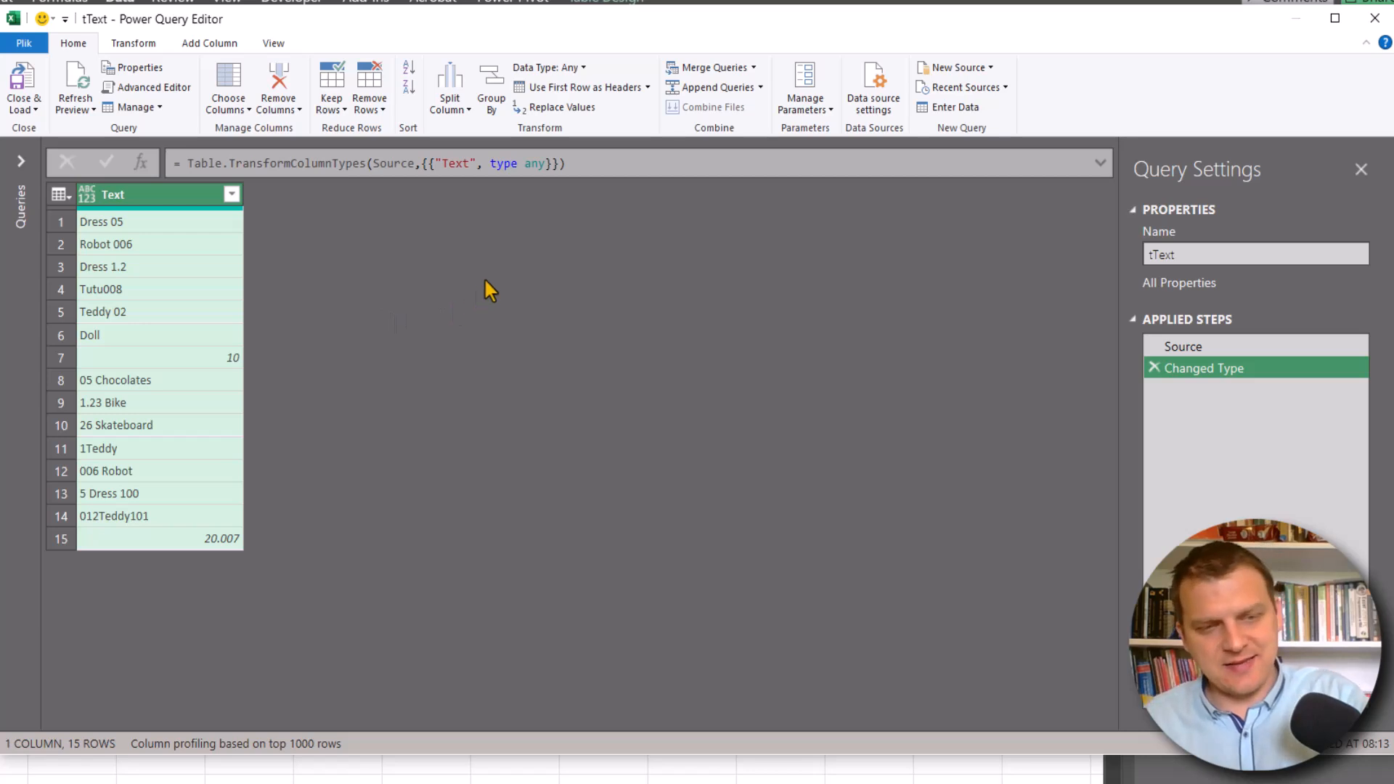
{"action": "left_click", "coordinate": [537, 175]}
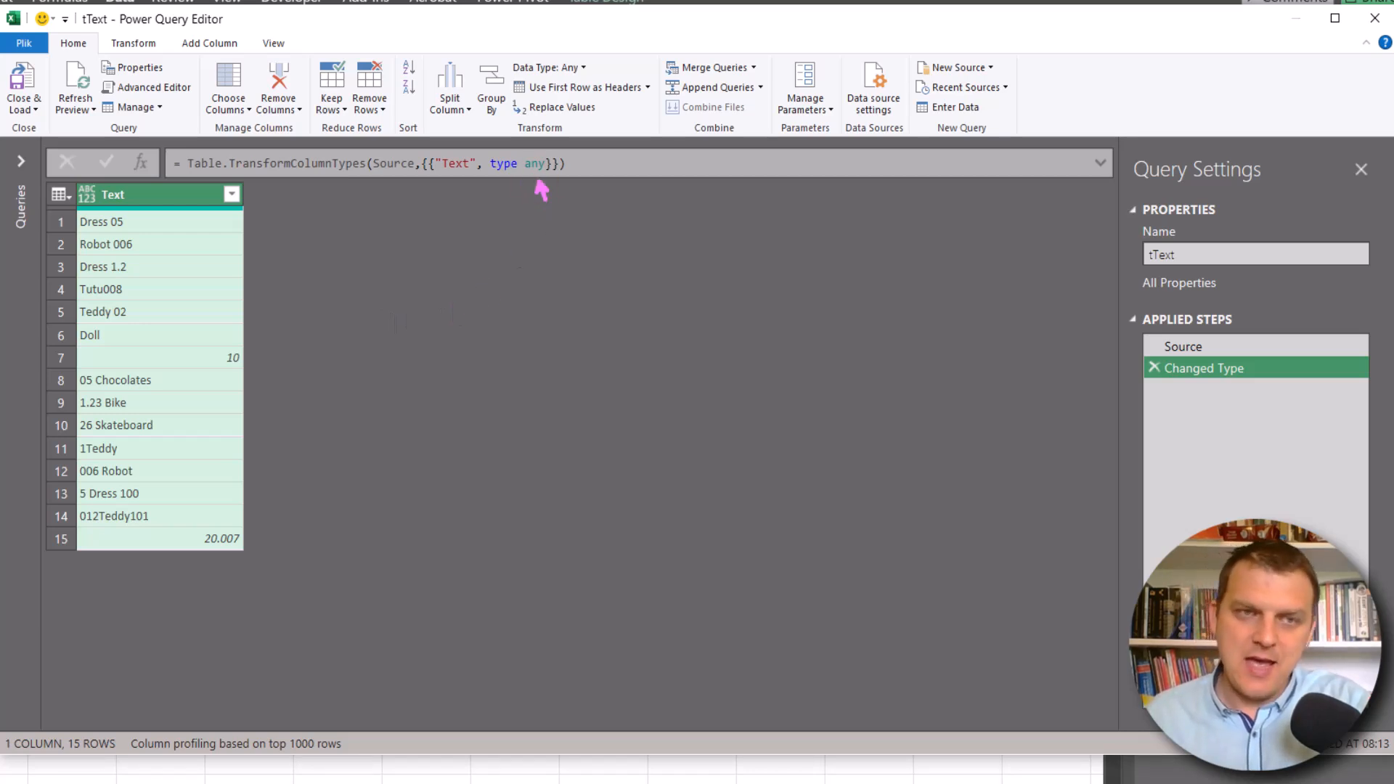
{"action": "left_click", "coordinate": [91, 196]}
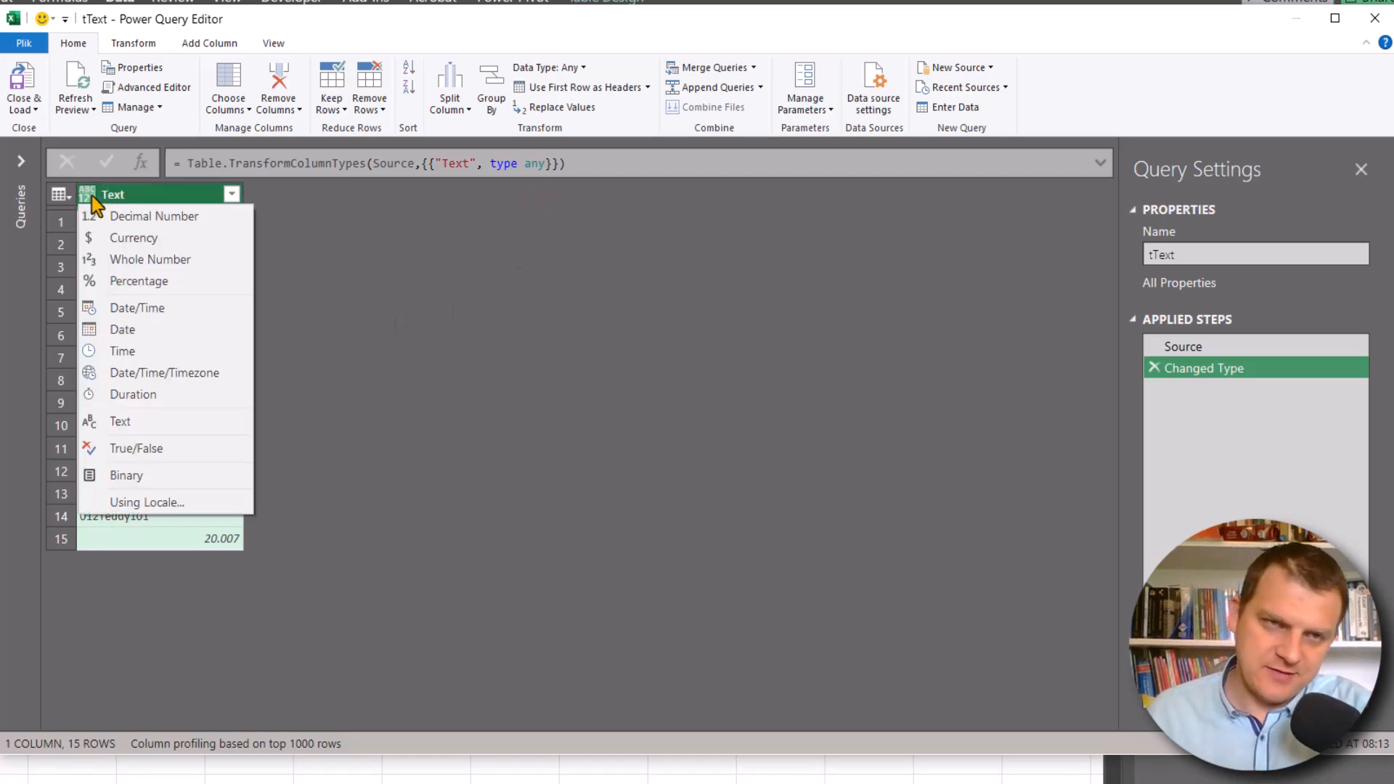
{"action": "left_click", "coordinate": [399, 389]}
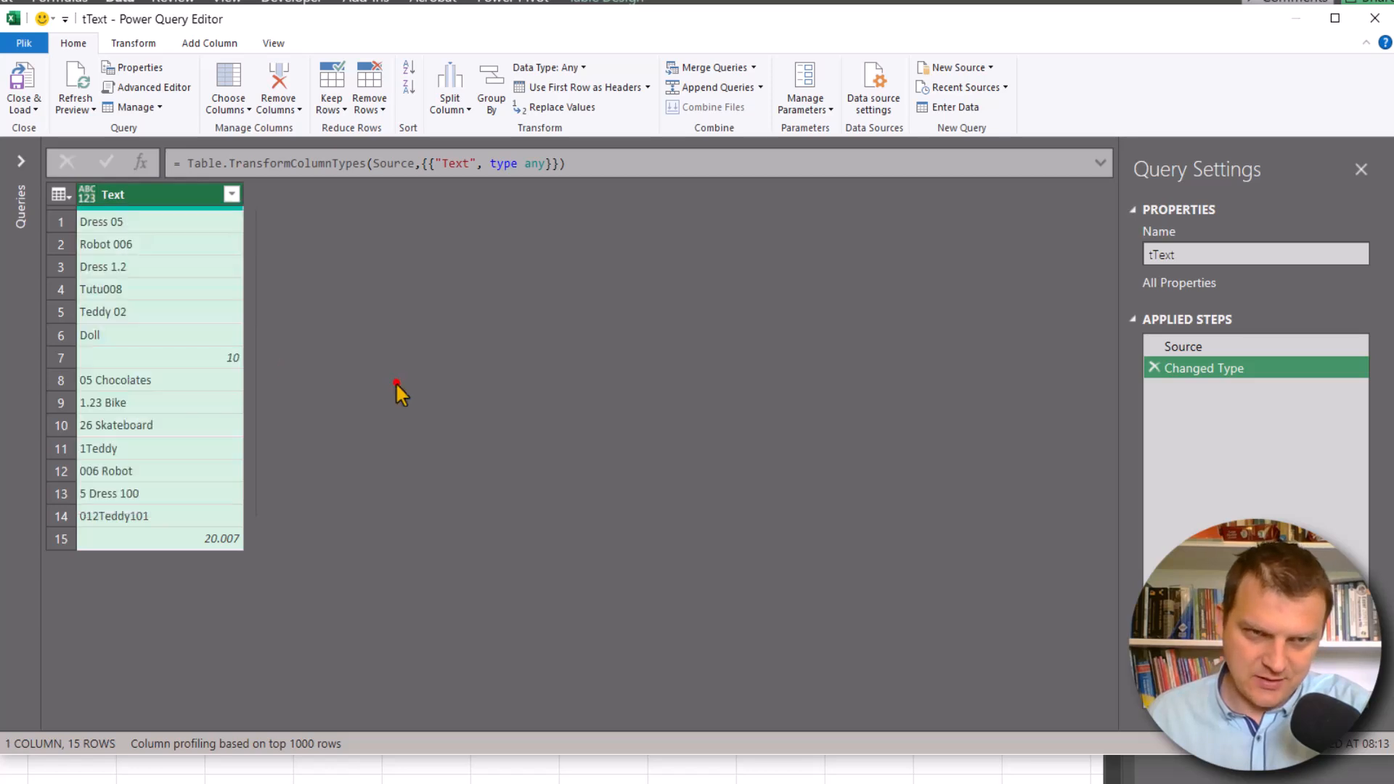
{"action": "left_click", "coordinate": [221, 363]}
{"action": "left_click", "coordinate": [195, 545]}
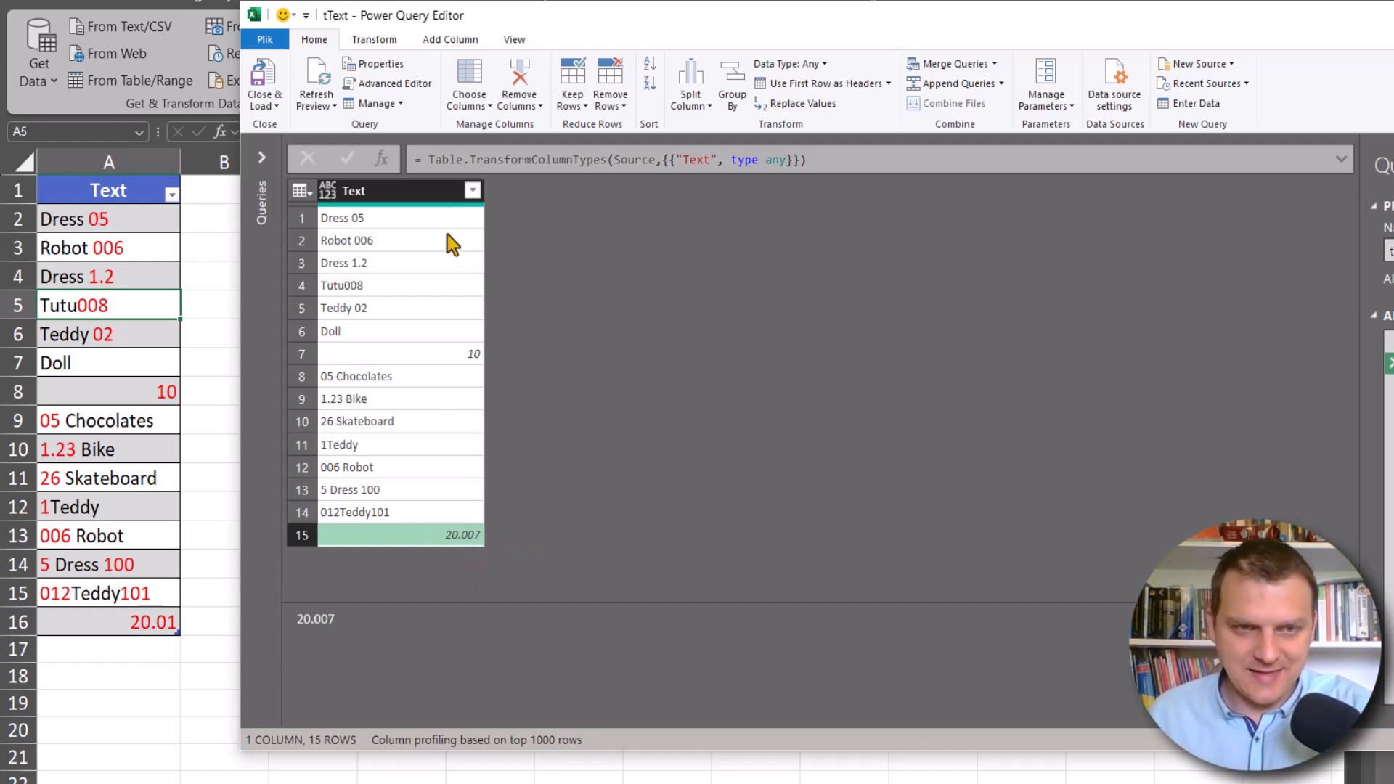
{"action": "key", "text": "super+Up"}
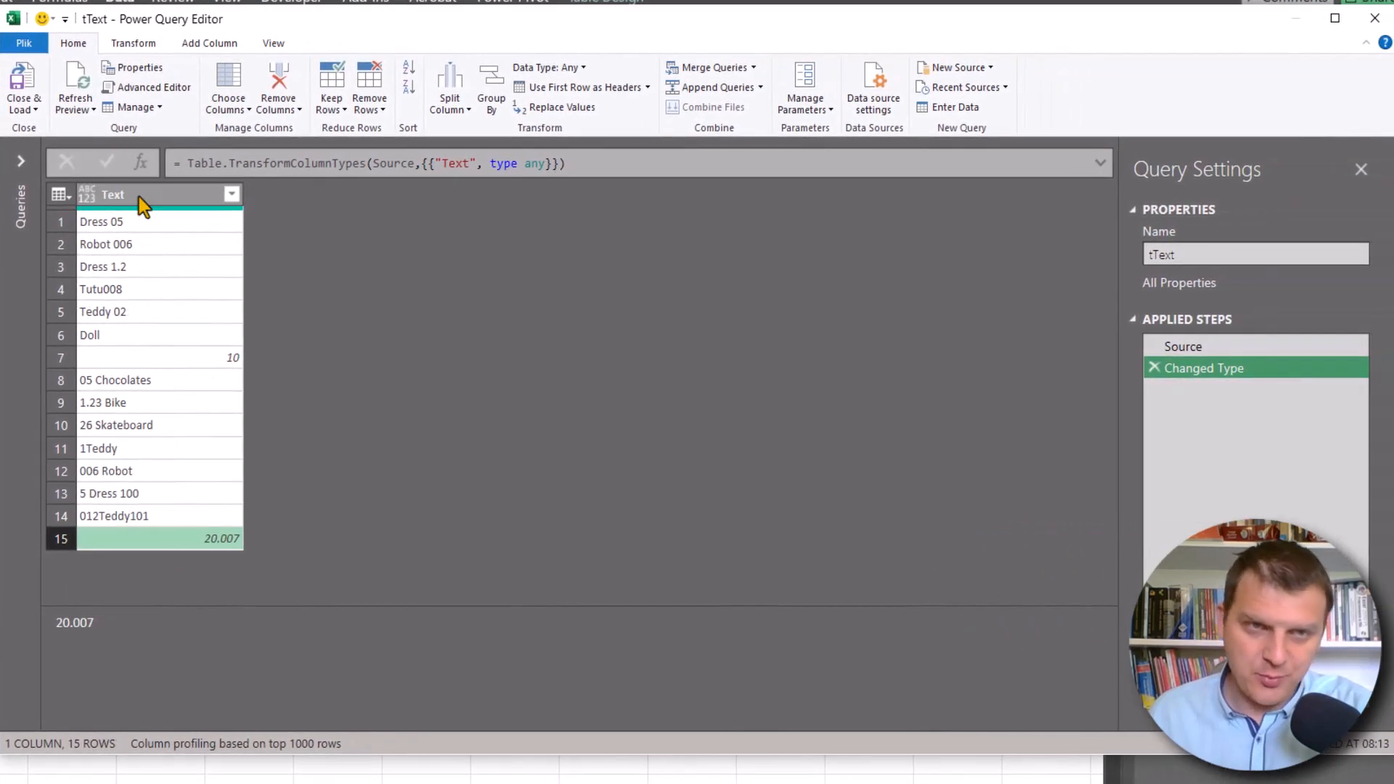
- Change the data type of the Text column to Text
{"action": "left_click", "coordinate": [89, 202]}
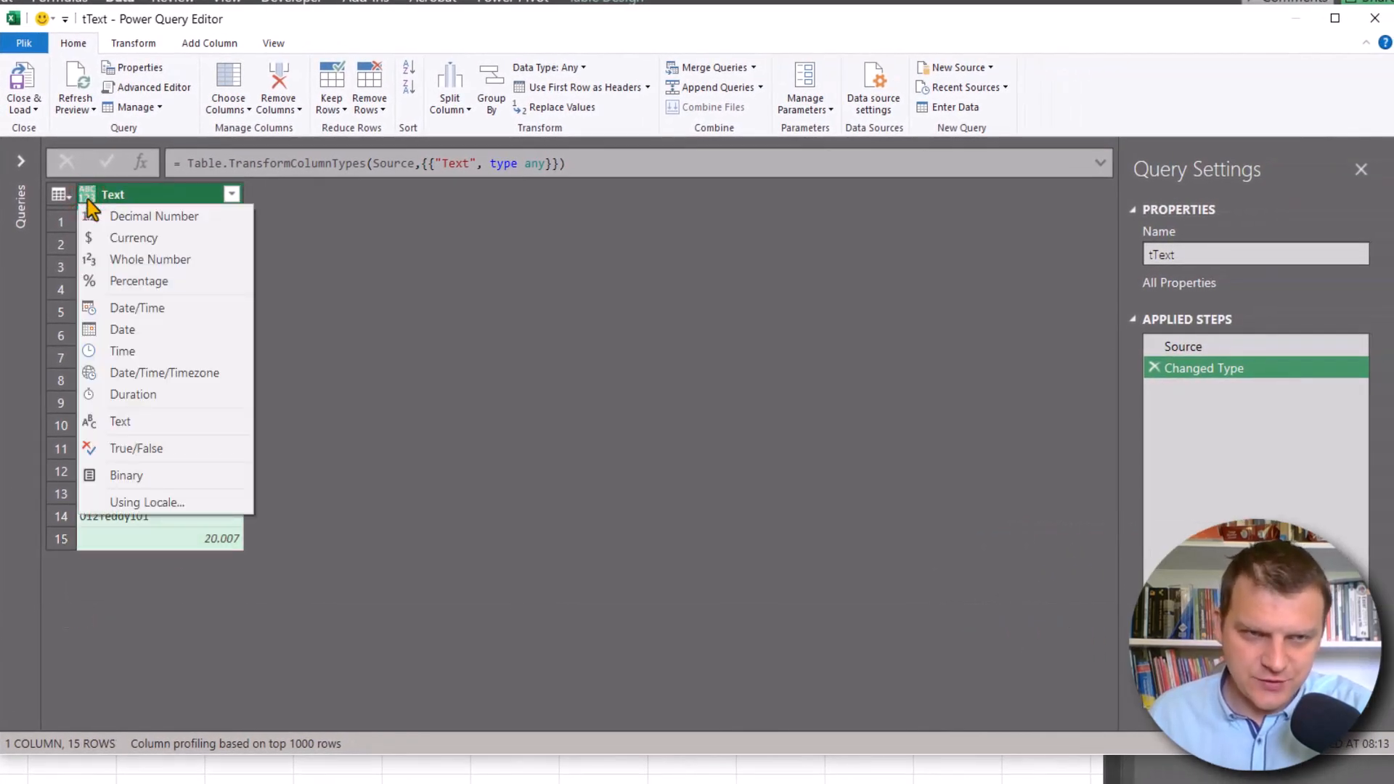
{"action": "left_click", "coordinate": [109, 421]}
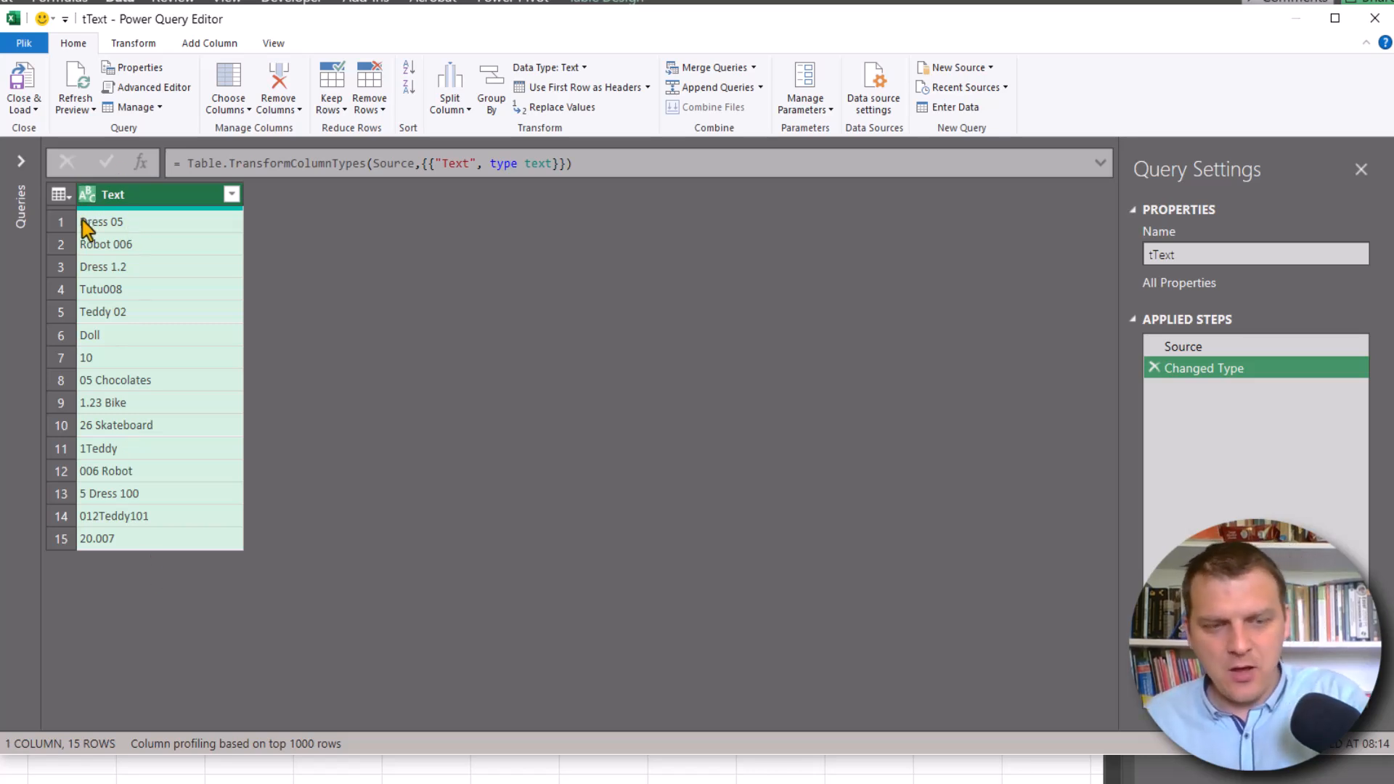
{"action": "left_click_drag", "start_coordinate": [72, 213], "coordinate": [73, 322]}
{"action": "key", "text": "Escape"}
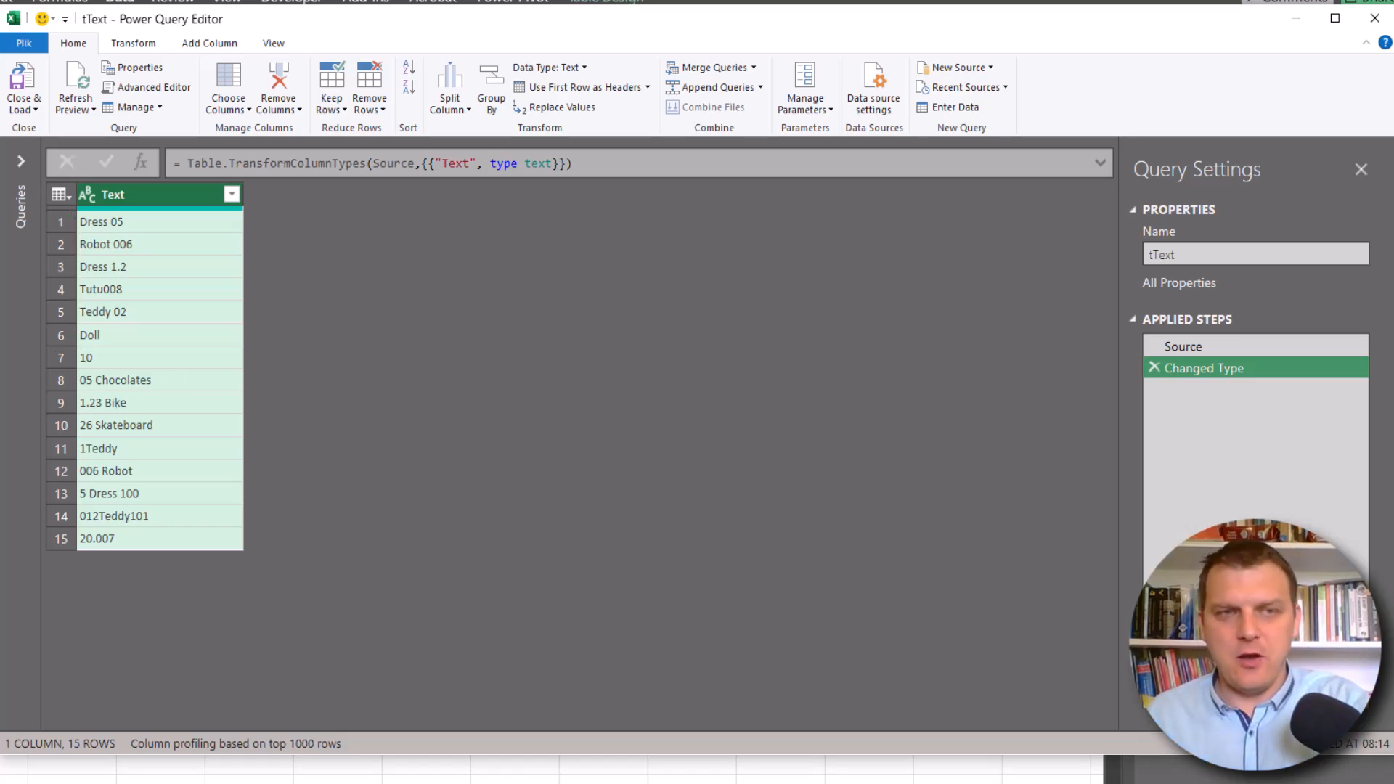
- Start a new custom column and name it "Digits and dot"
{"action": "left_click", "coordinate": [208, 49]}
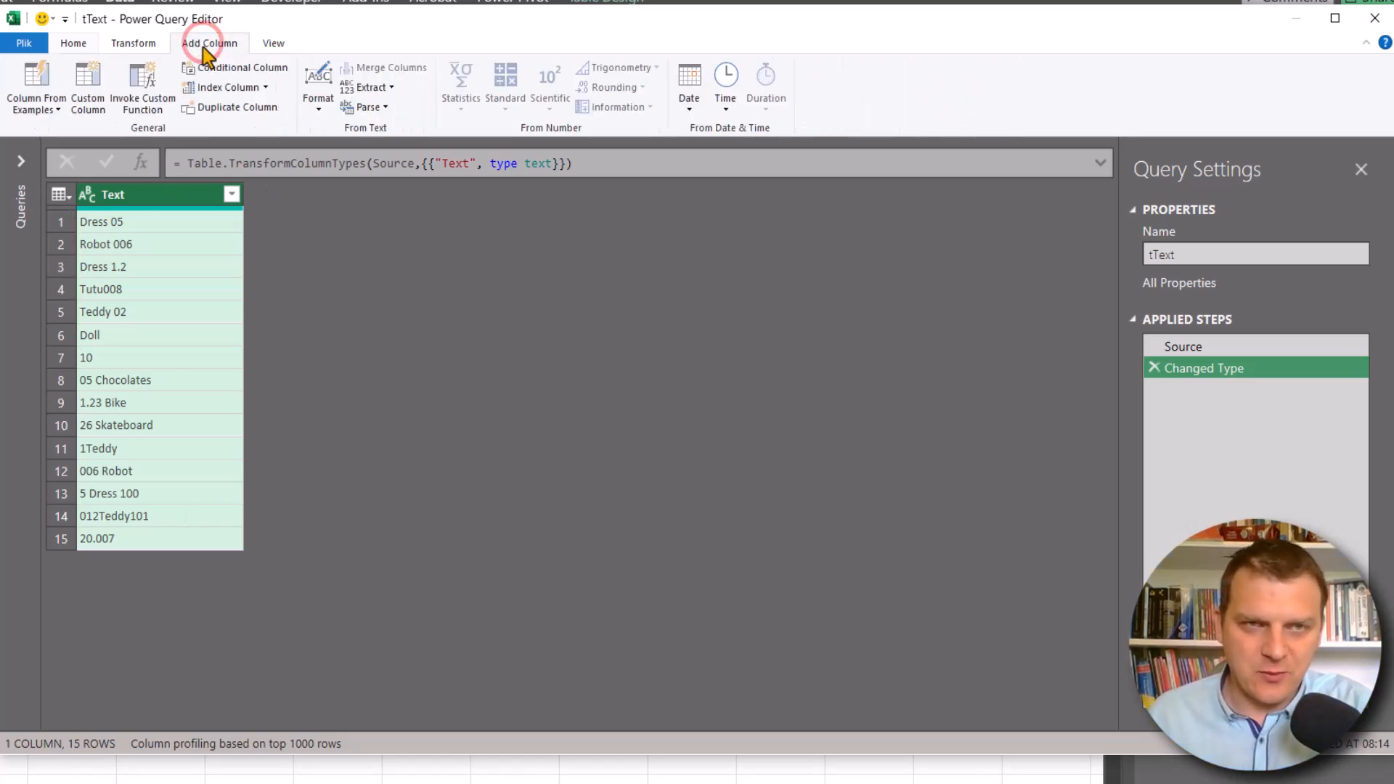
{"action": "left_click", "coordinate": [93, 85]}
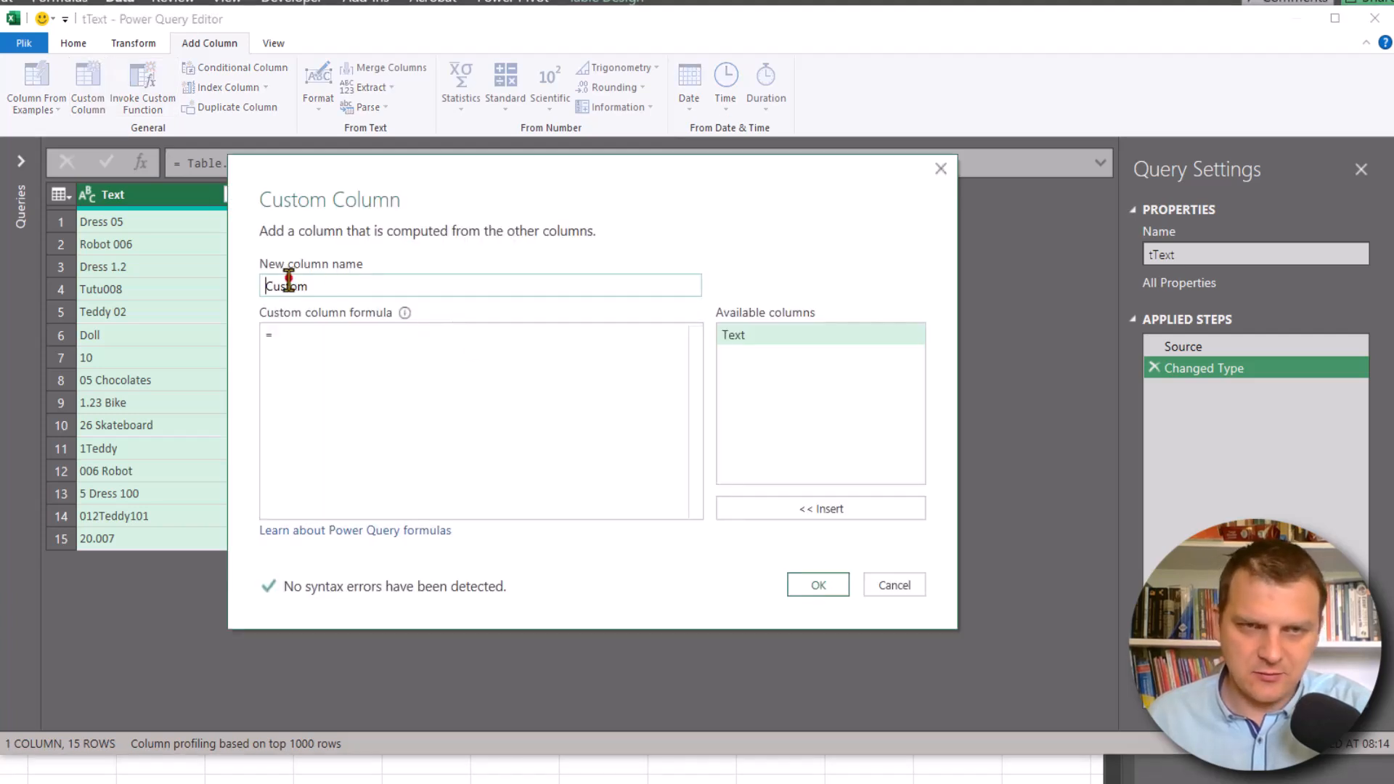
{"action": "double_click", "coordinate": [288, 283]}
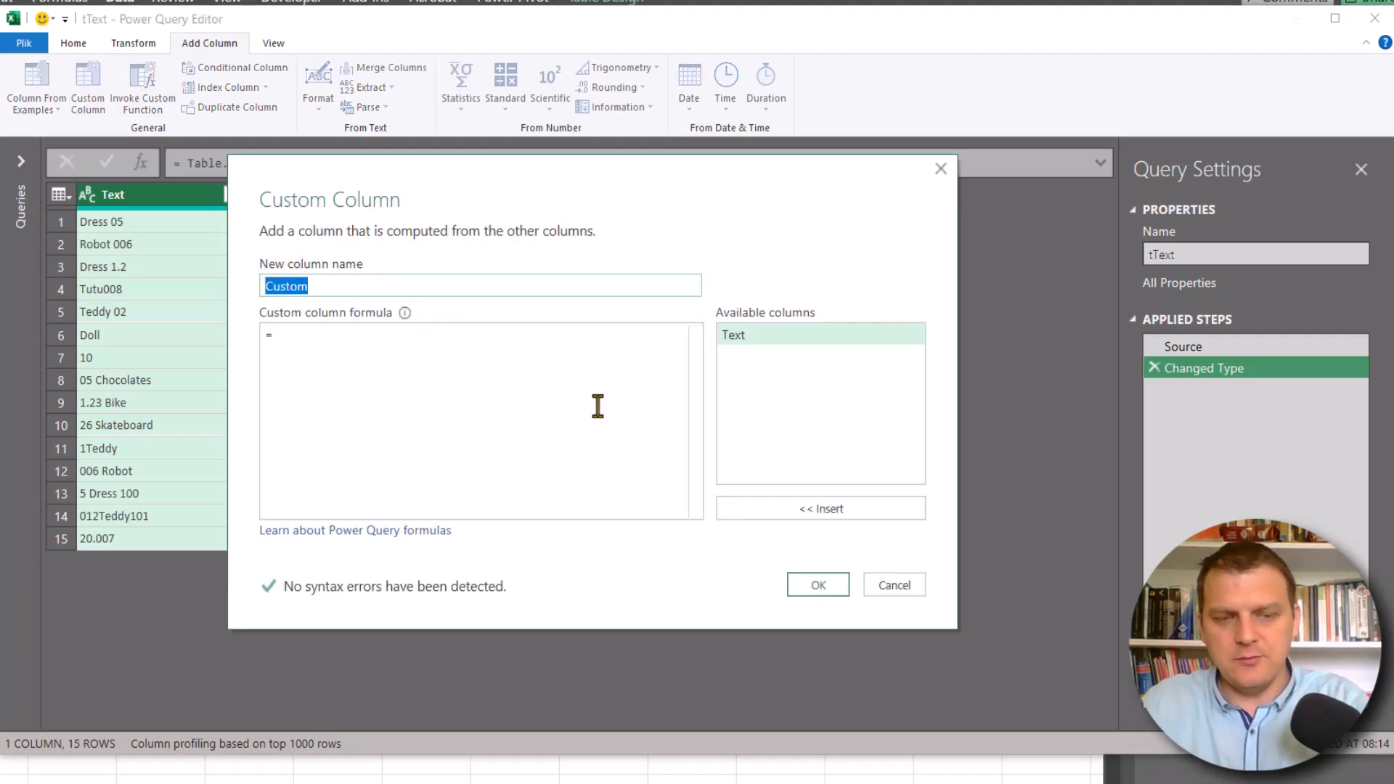
{"action": "type", "text": "Digits "}
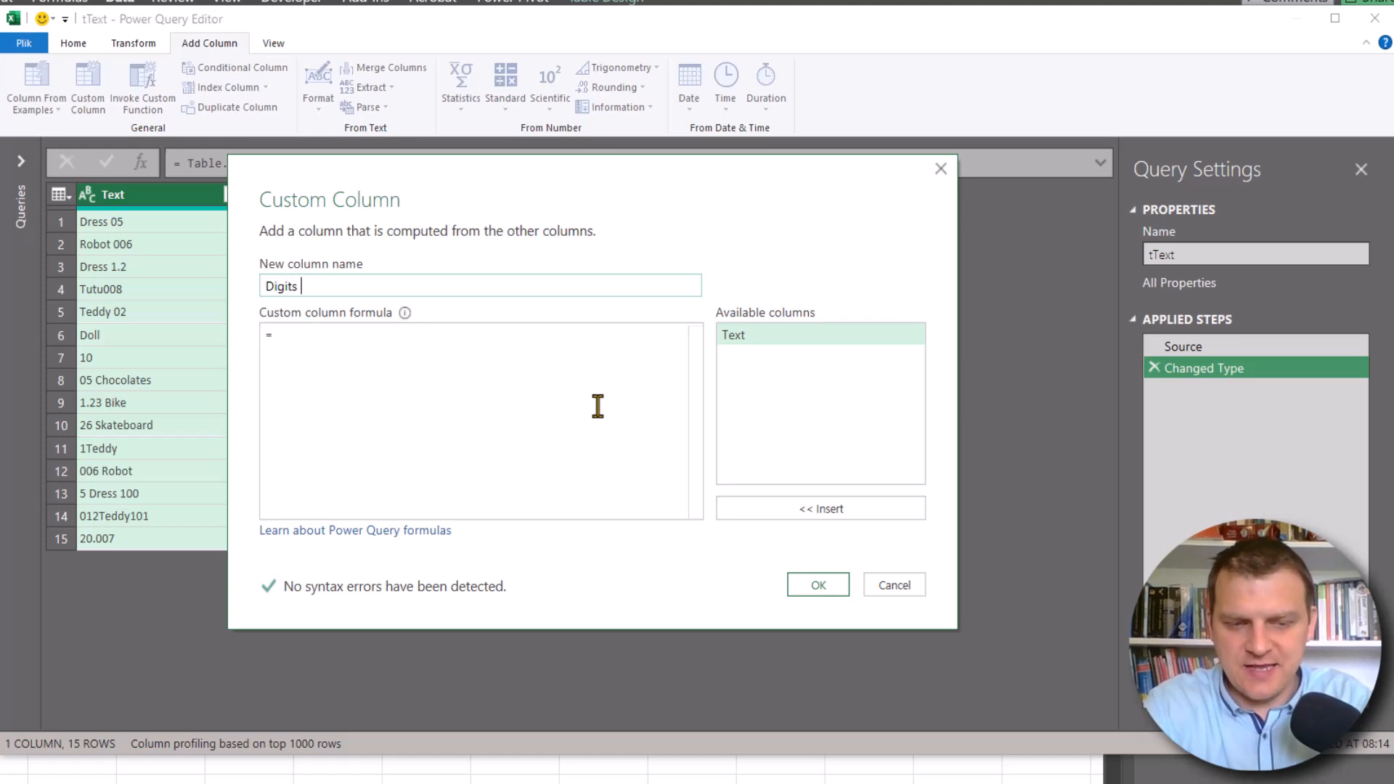
{"action": "type", "text": "and dot"}
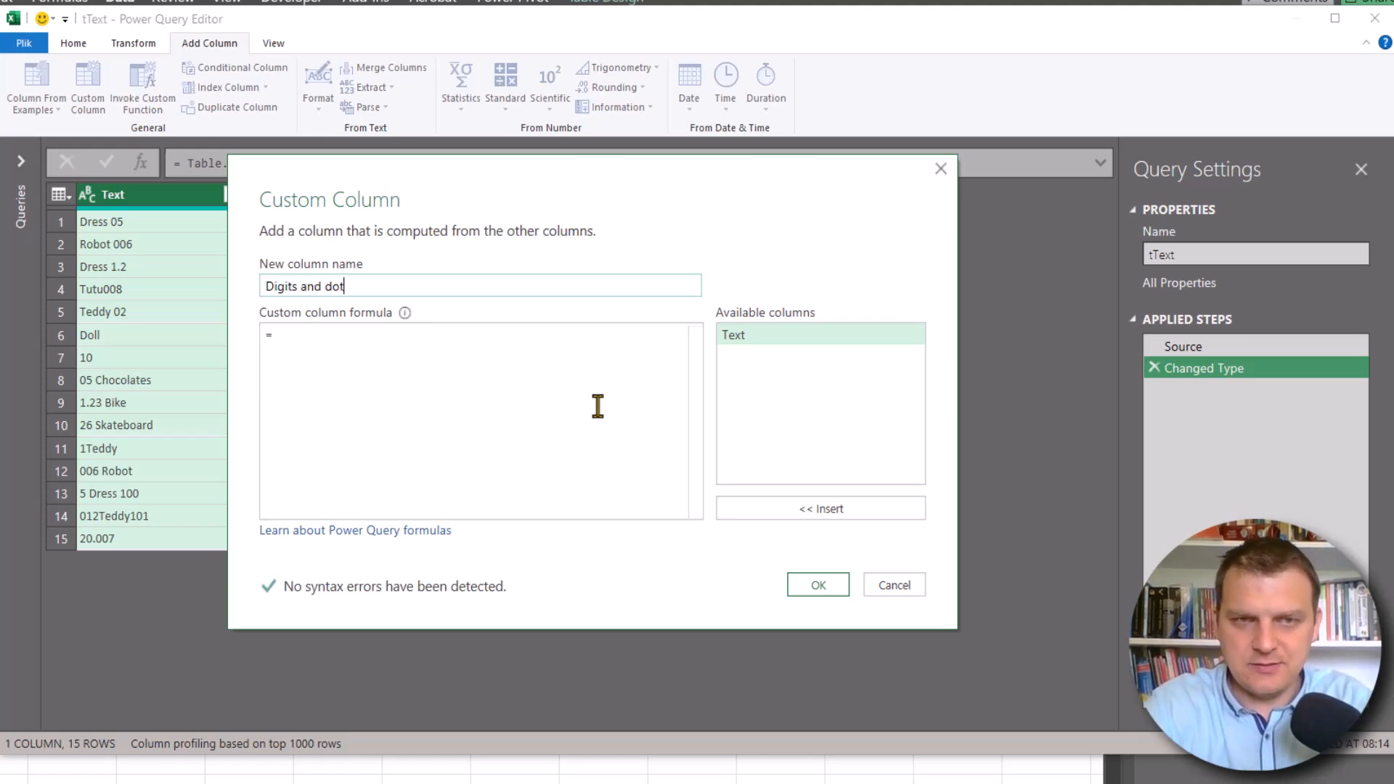
- Enter the custom column formula Text.Select([Text], {"0".."9"}) to keep only the digits from the Text column
{"action": "left_click", "coordinate": [421, 365]}
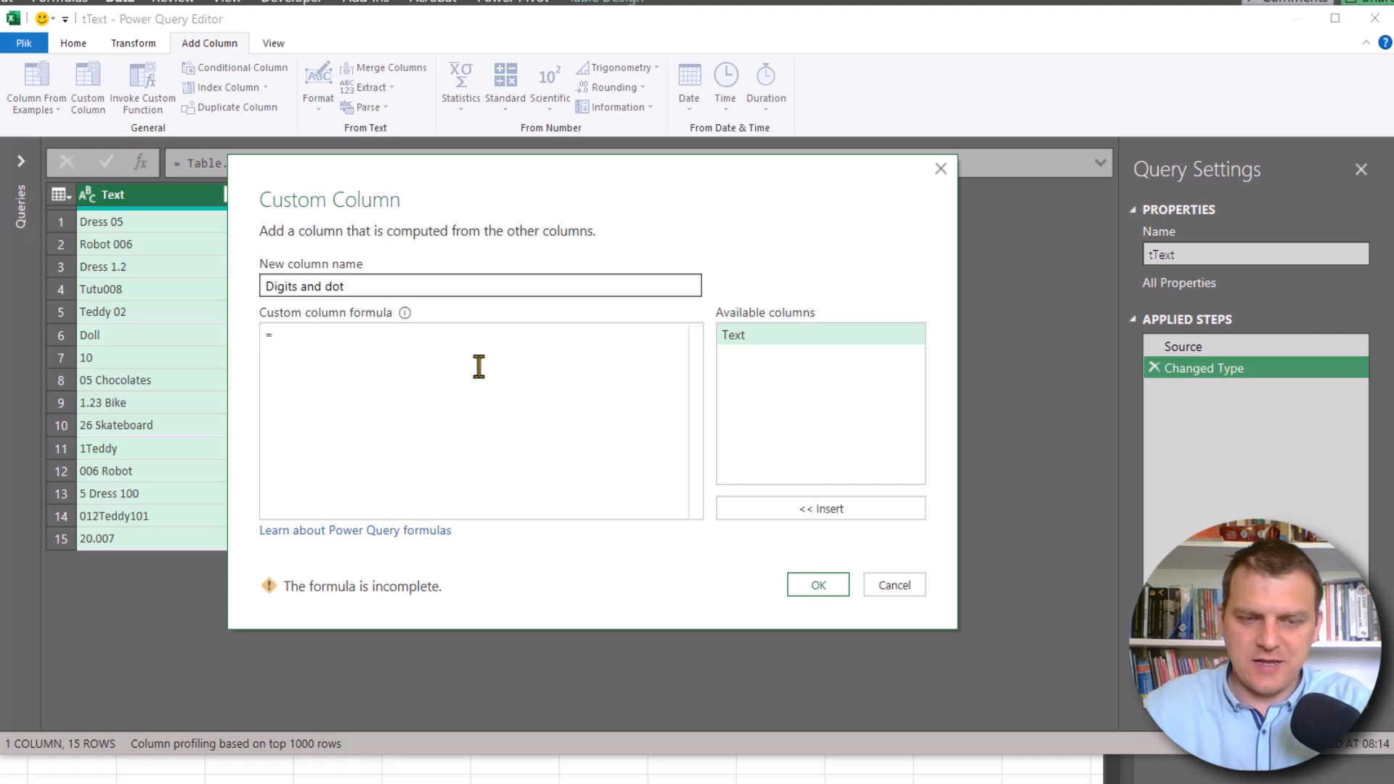
{"action": "type", "text": "Text"}
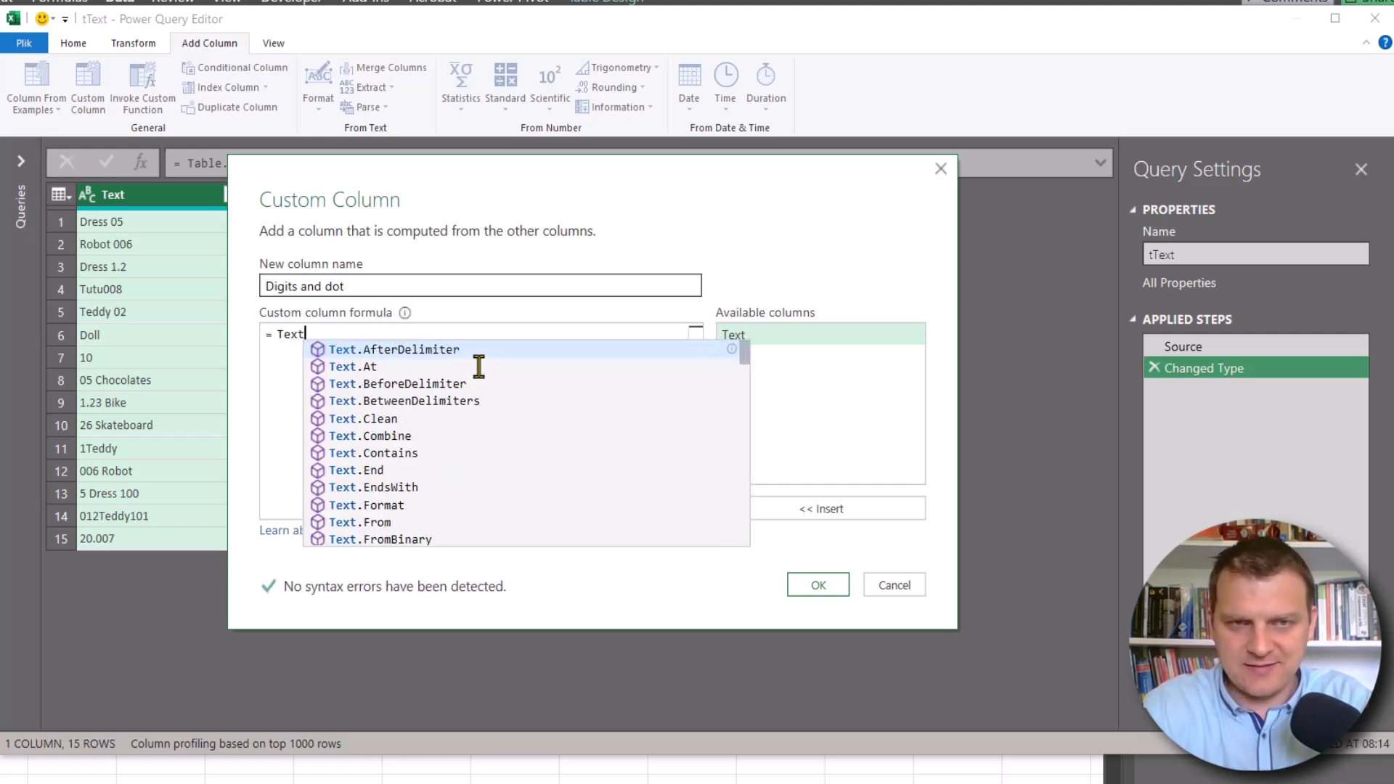
{"action": "type", "text": ".Selec"}
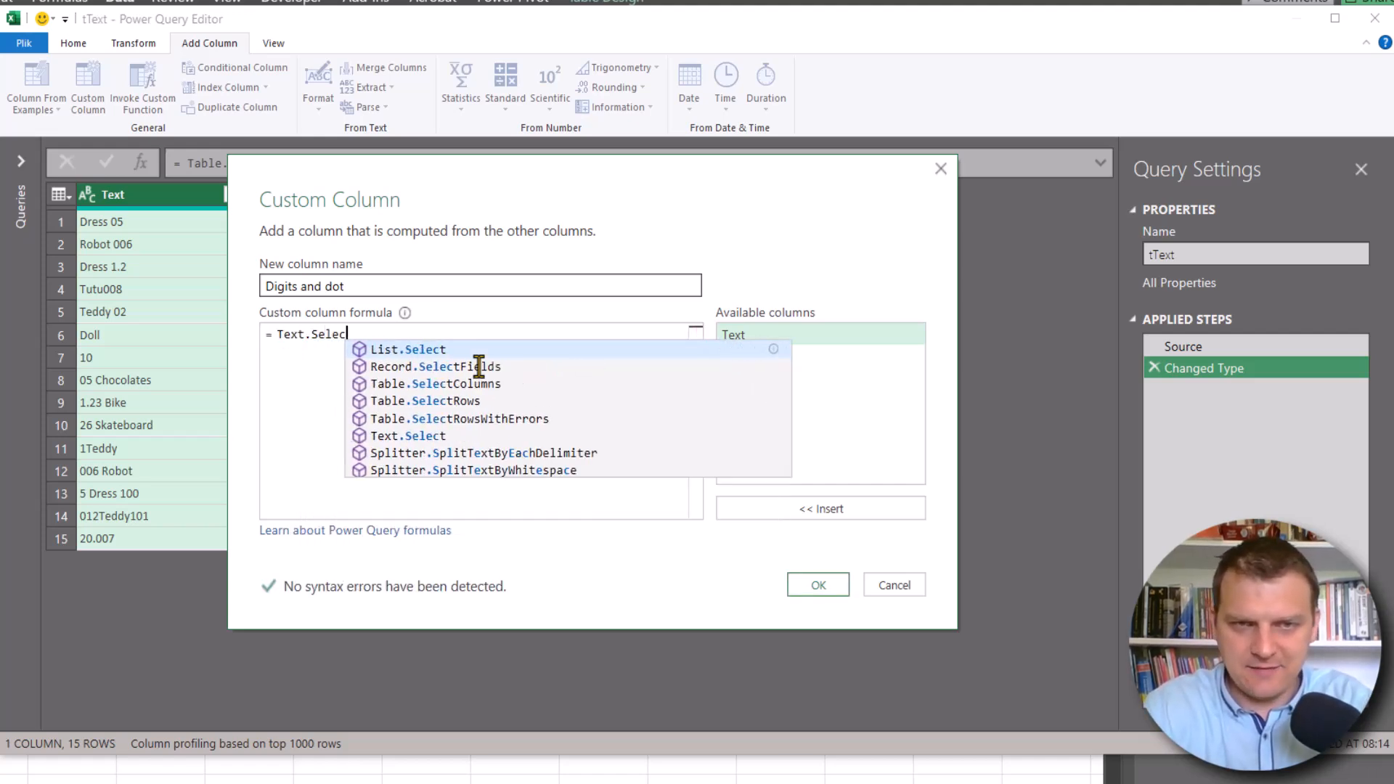
{"action": "type", "text": "t("}
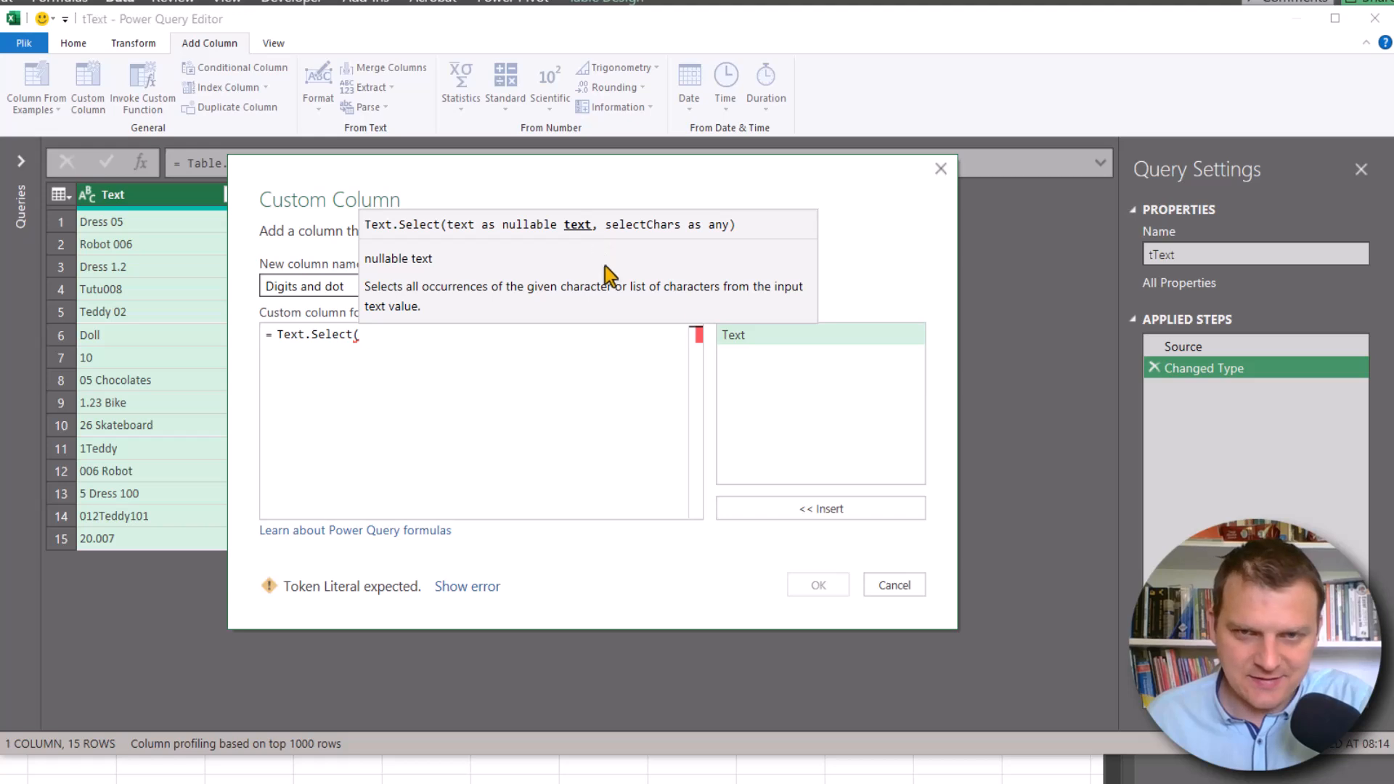
{"action": "double_click", "coordinate": [746, 342]}
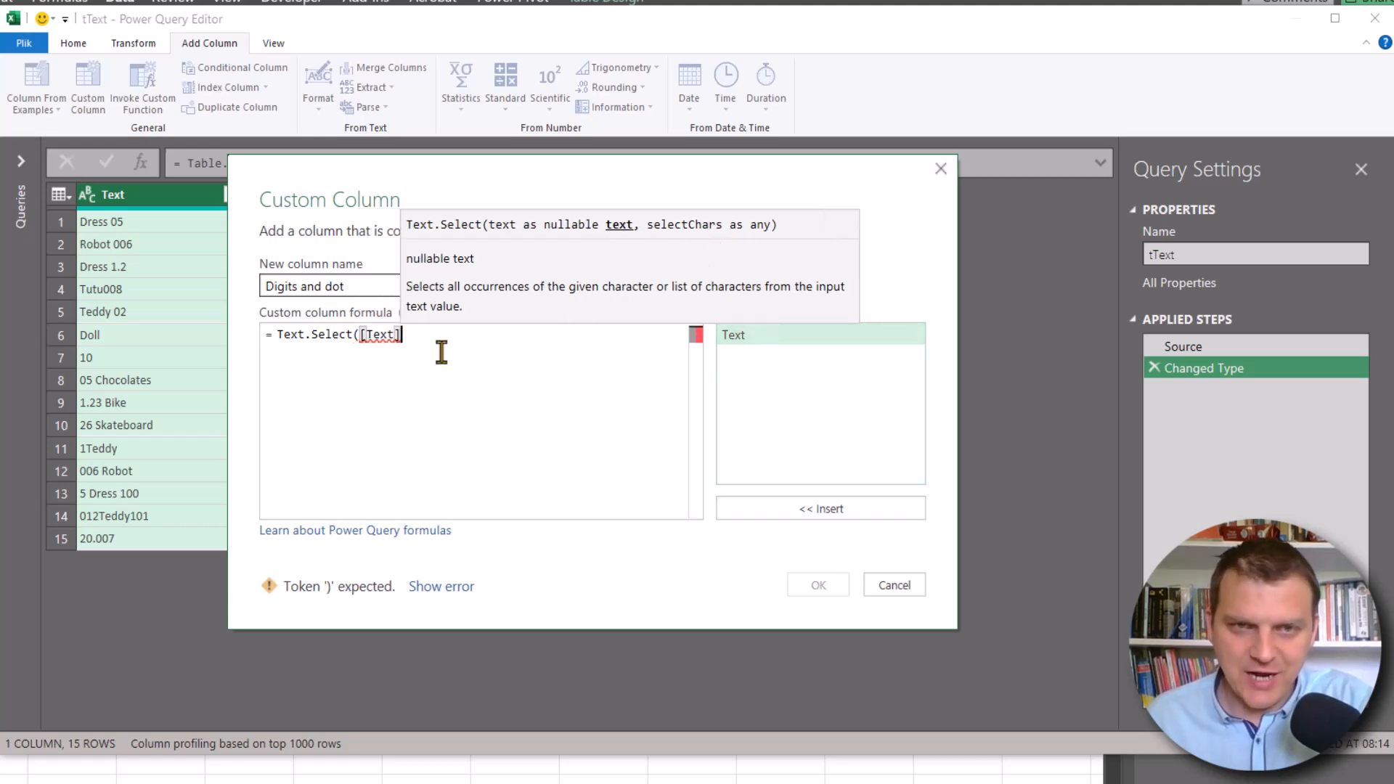
{"action": "type", "text": ","}
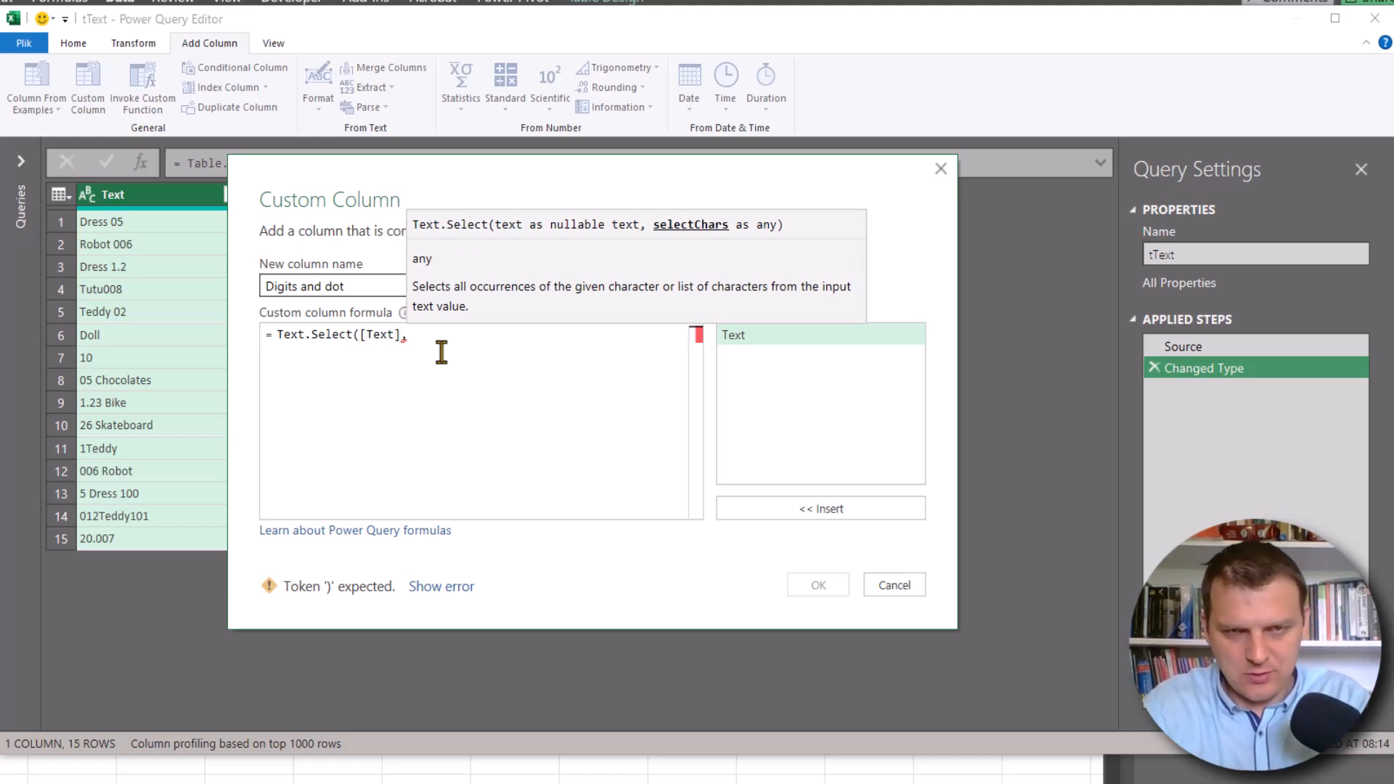
{"action": "type", "text": " {"}
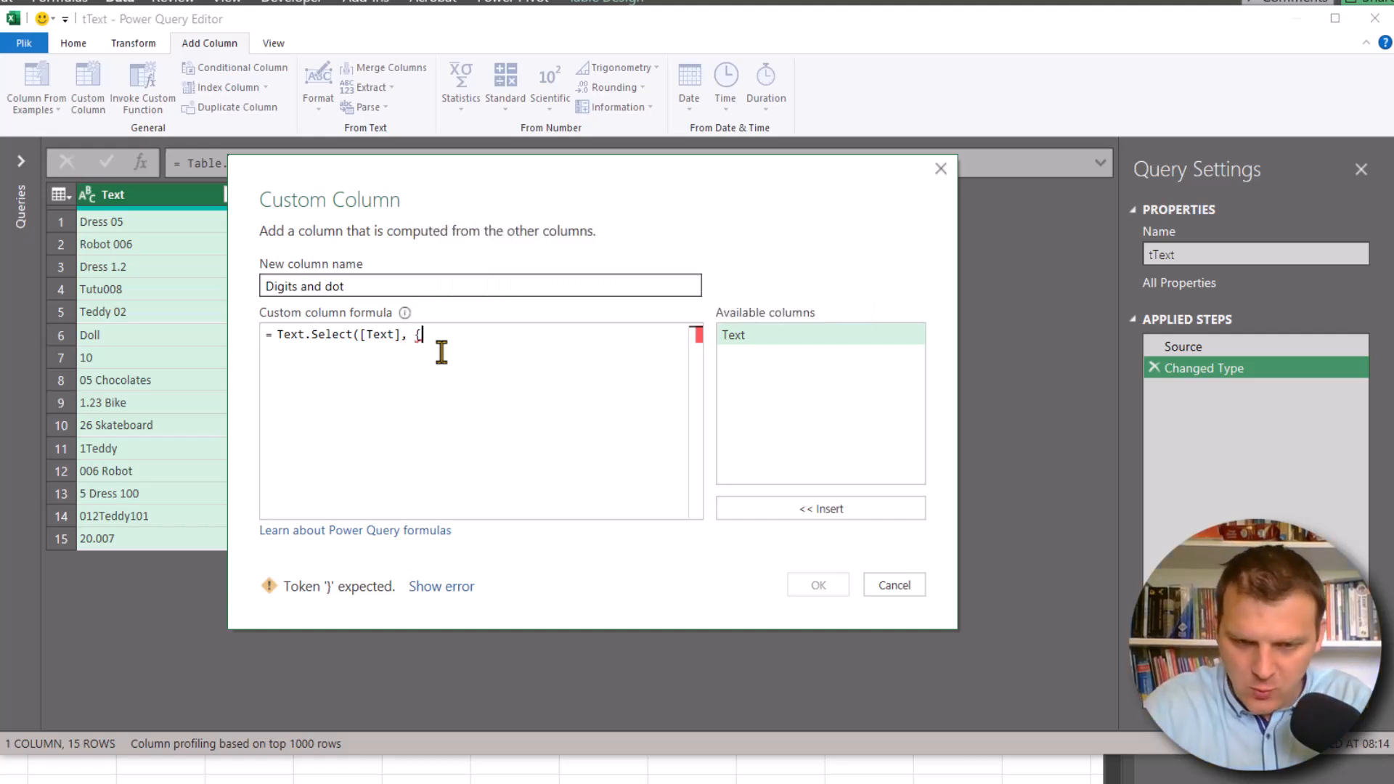
{"action": "type", "text": "\""}
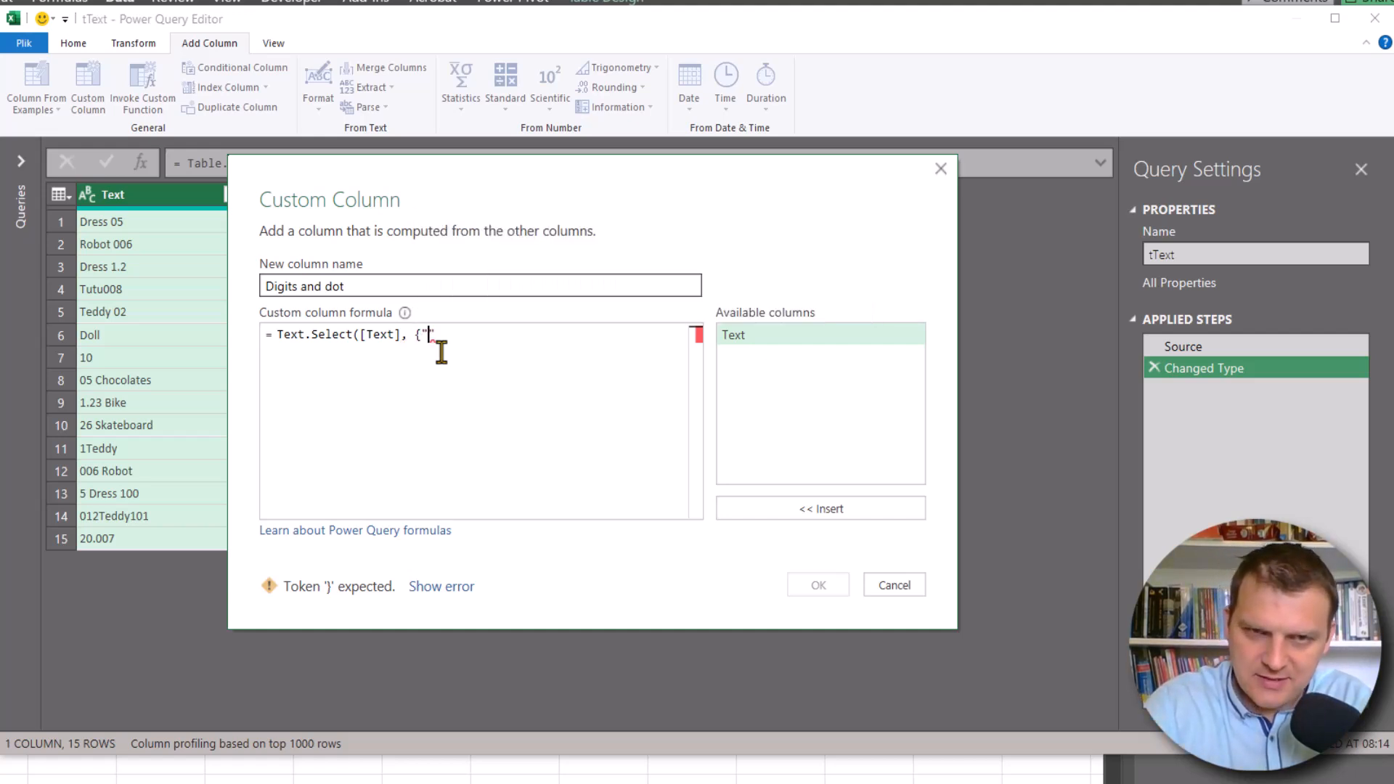
{"action": "type", "text": "0\""}
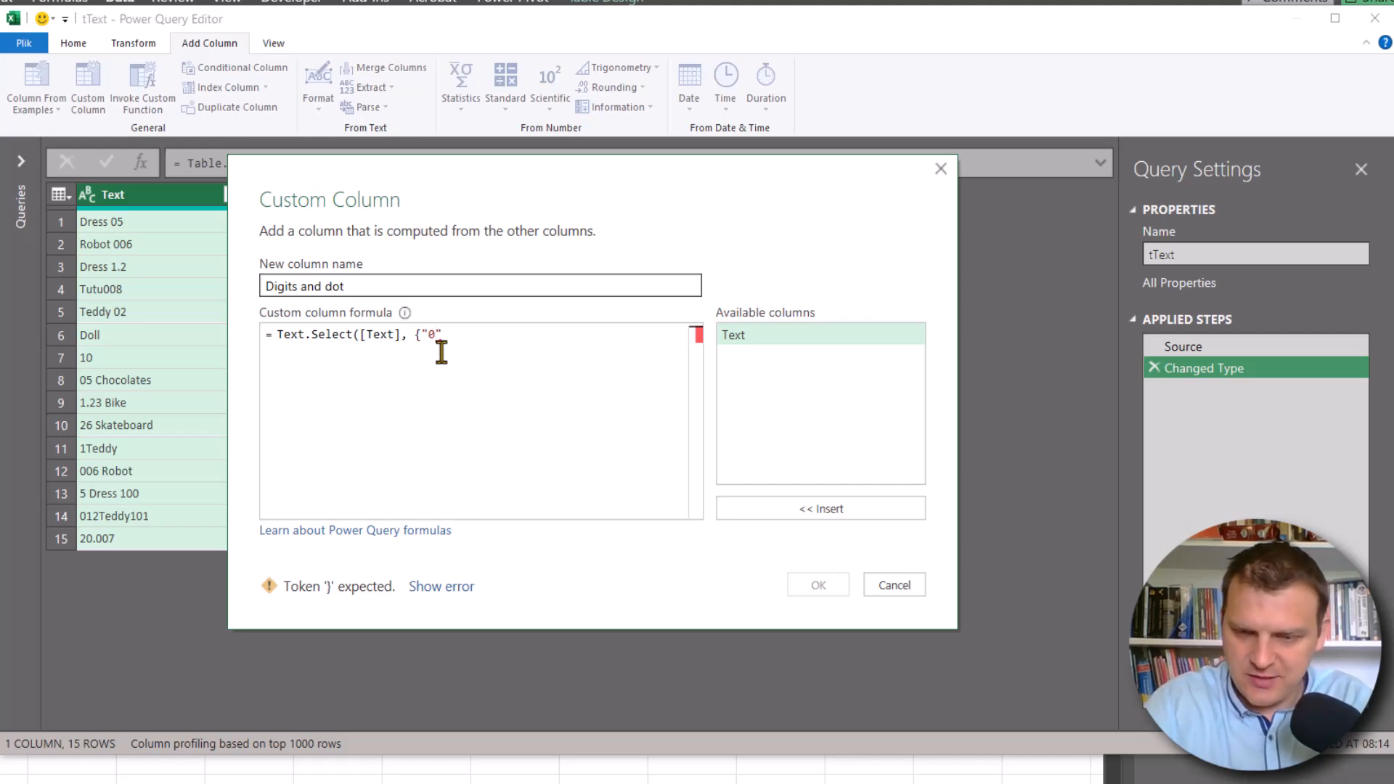
{"action": "type", "text": "..\""}
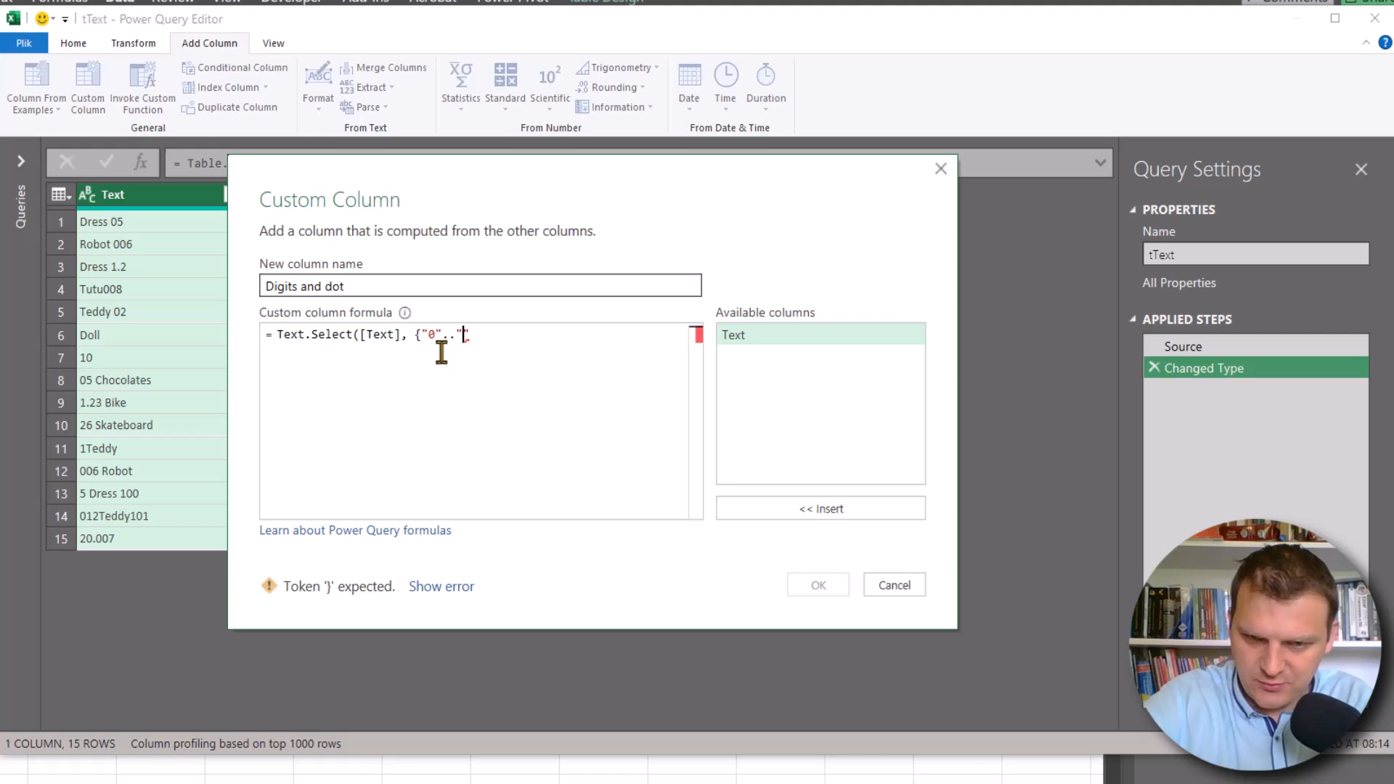
{"action": "type", "text": "9\"}"}
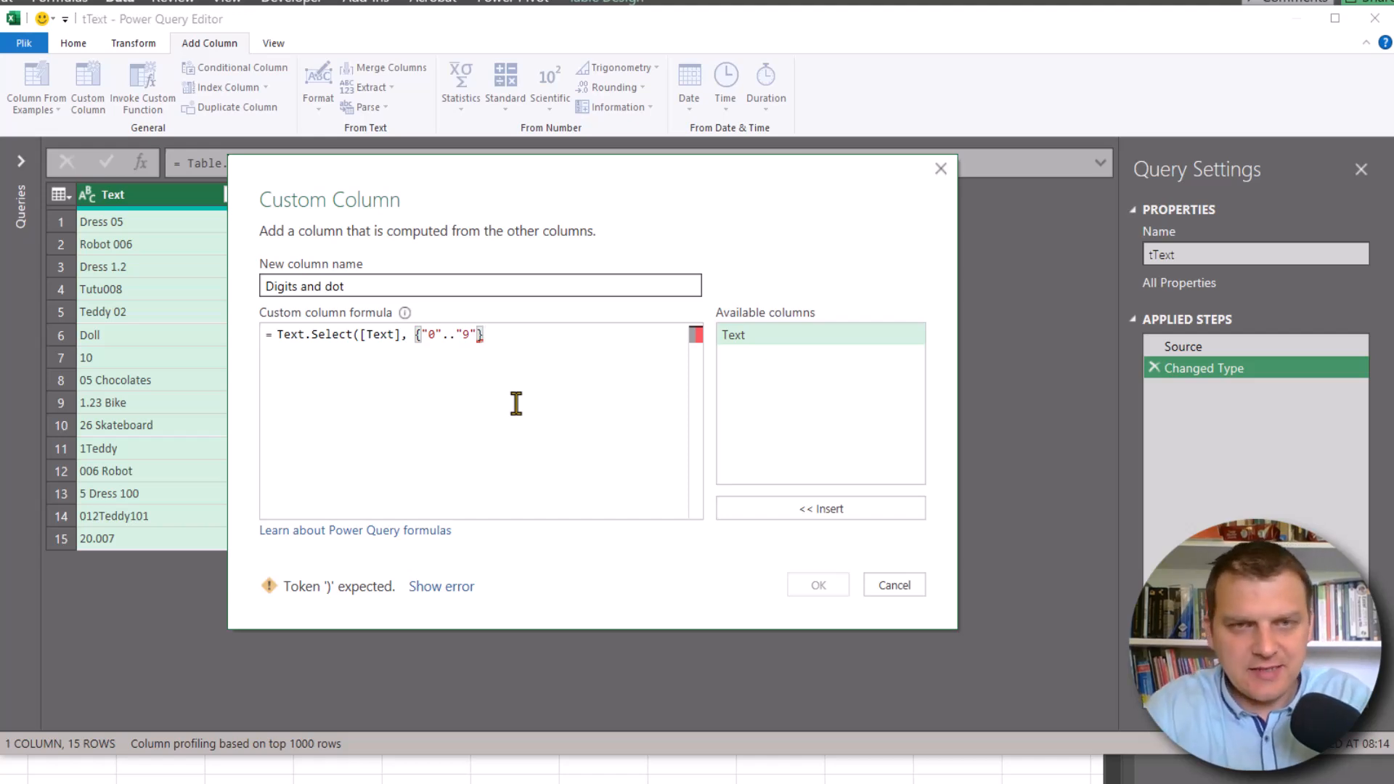
{"action": "type", "text": ")"}
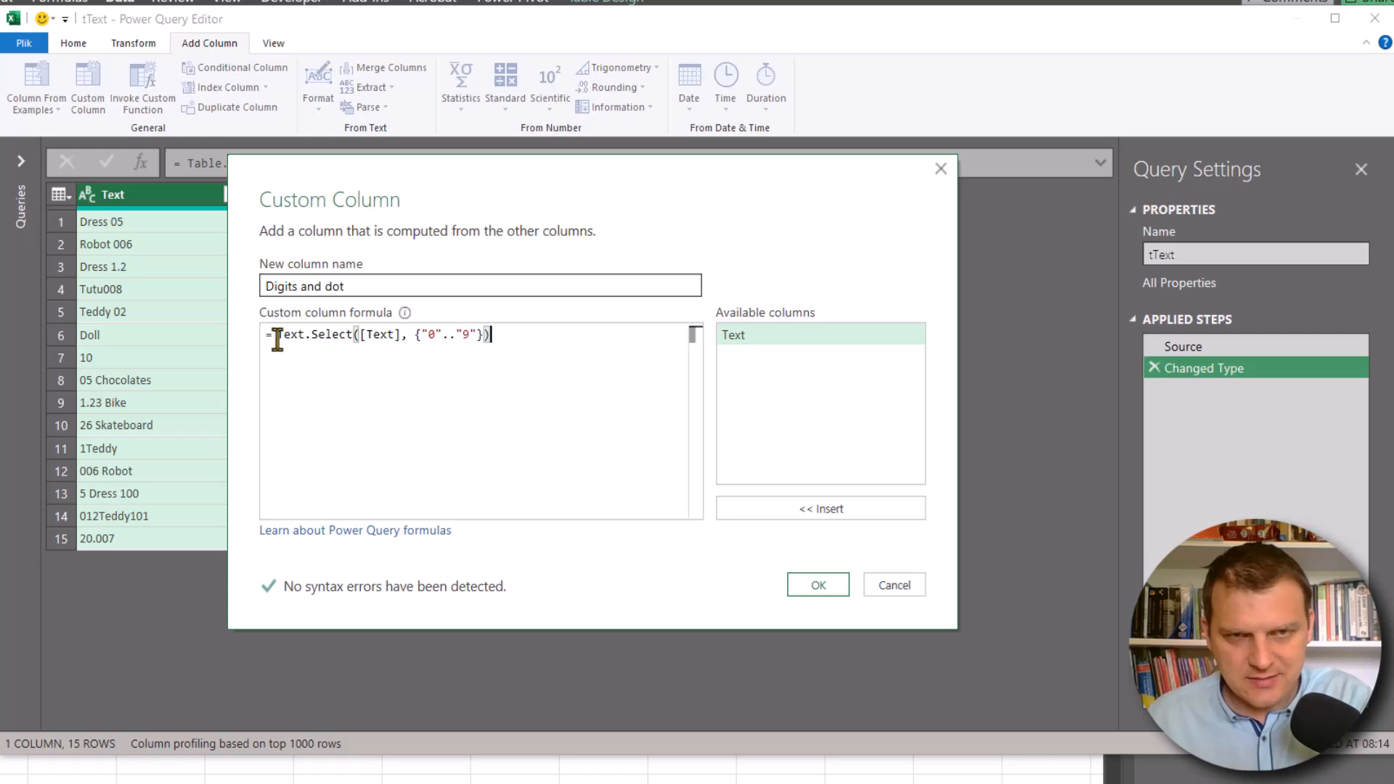
- Create the "Digits and dot" custom column from the entered formula
{"action": "left_click", "coordinate": [793, 584]}
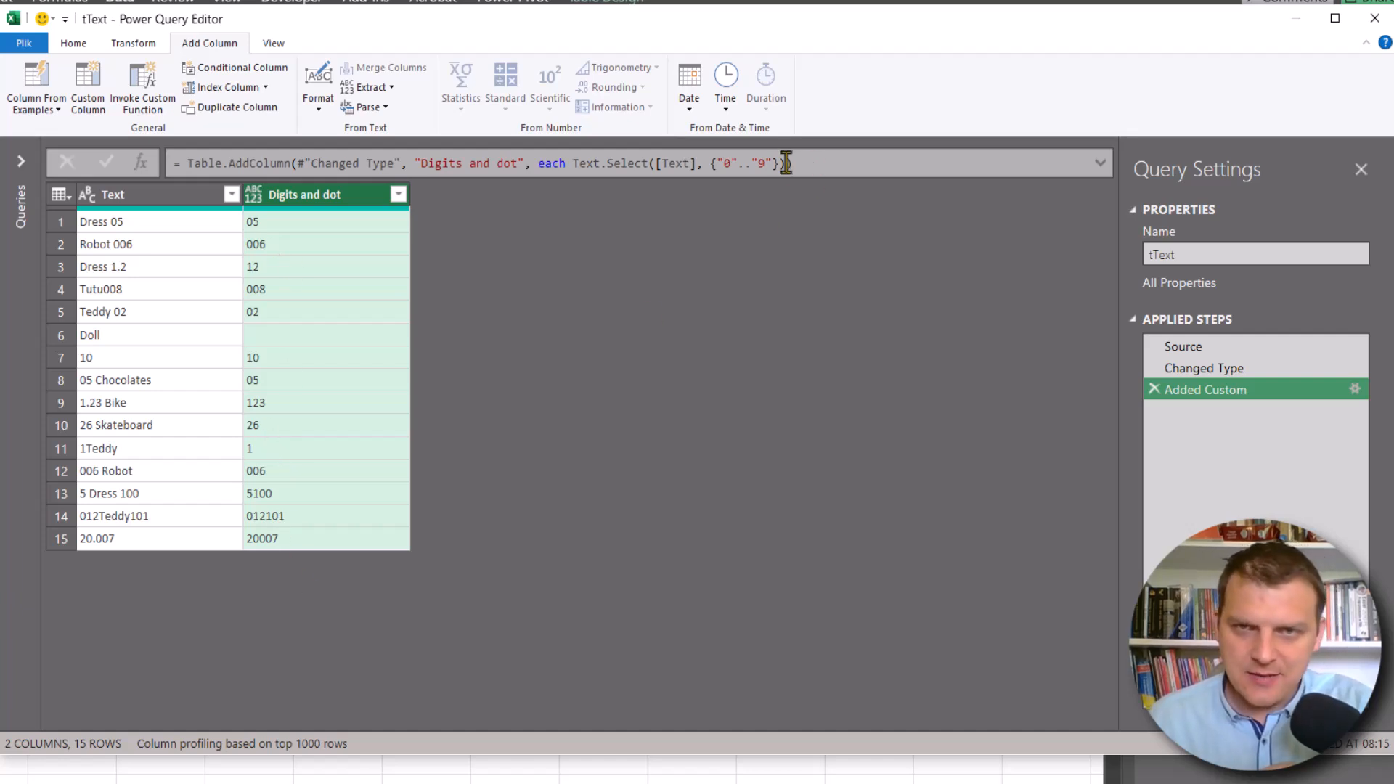
- Try to set the "Digits and dot" column type by adding type number as the last argument of its Table.AddColumn formula
{"action": "left_click", "coordinate": [227, 161]}
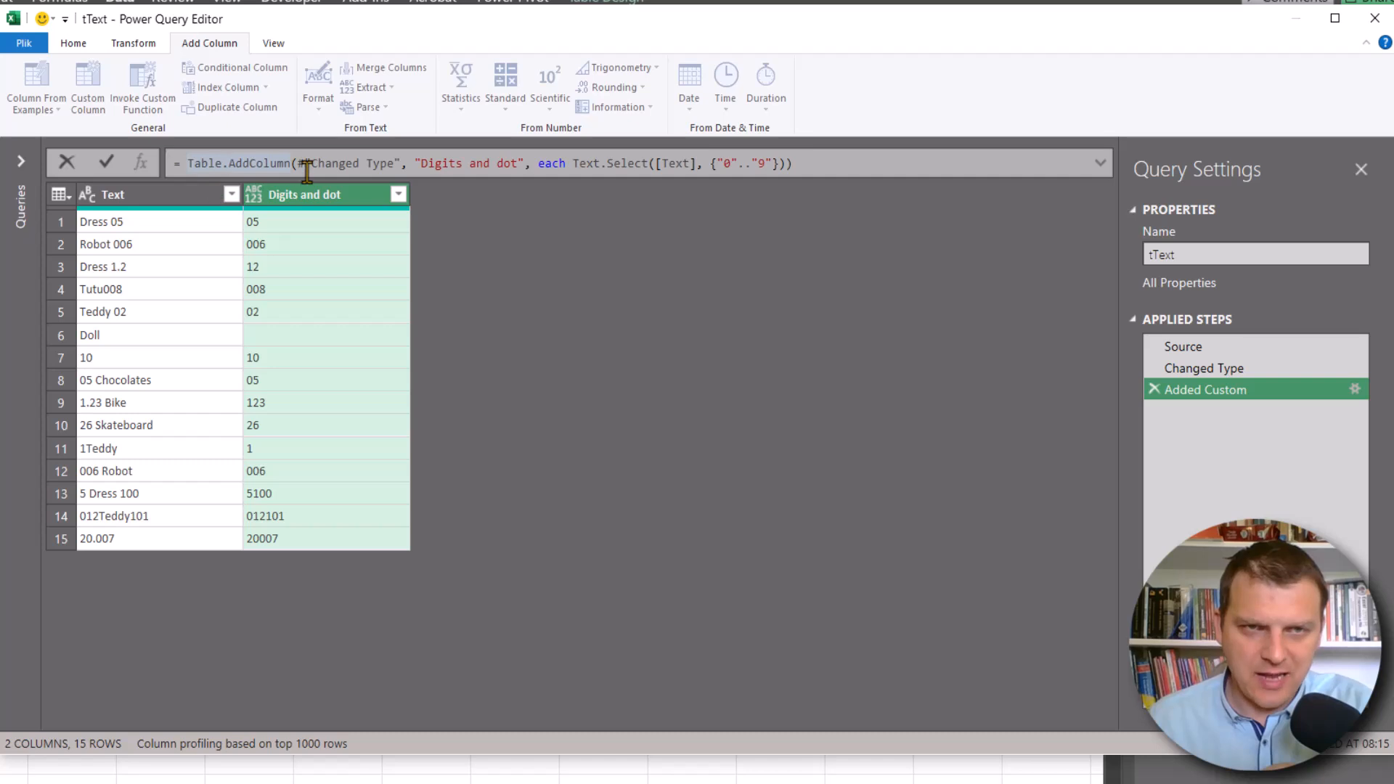
{"action": "left_click", "coordinate": [786, 164]}
{"action": "type", "text": ","}
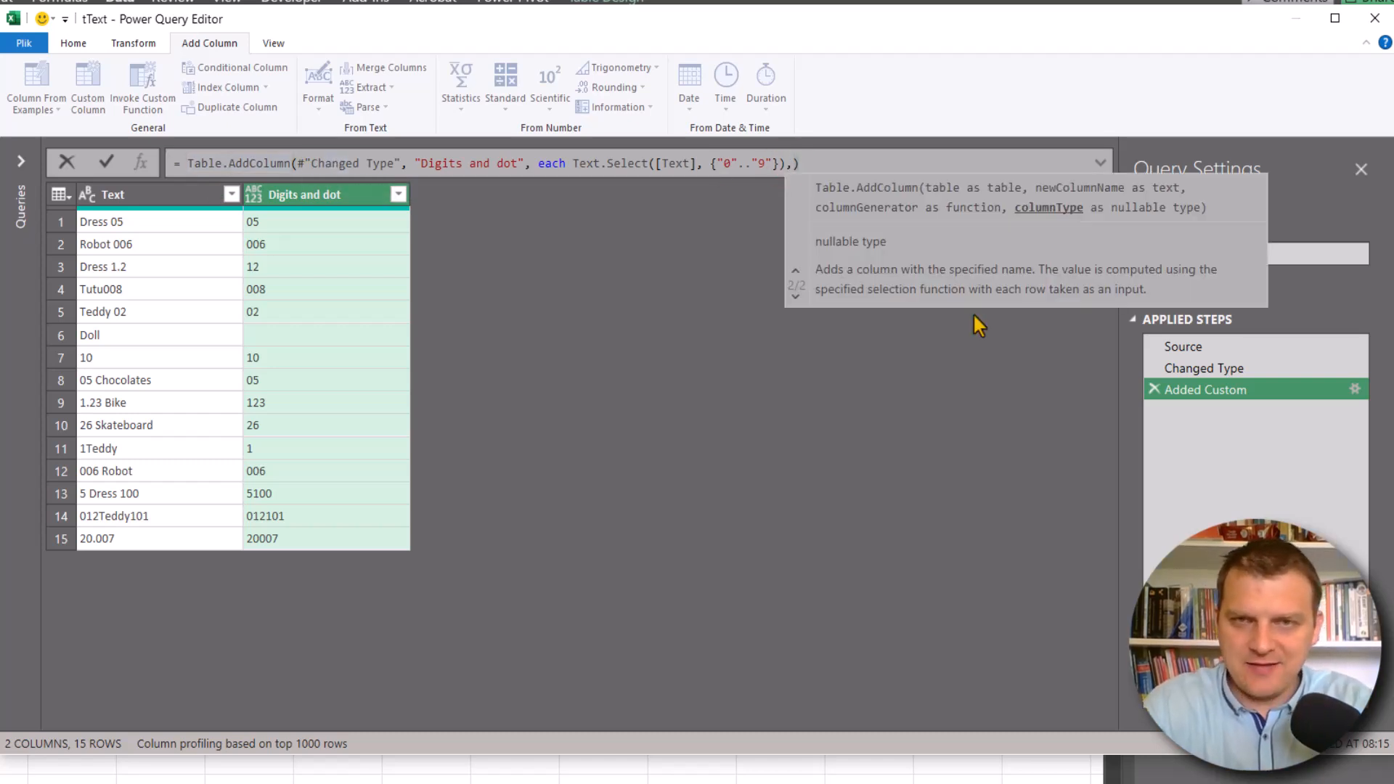
{"action": "type", "text": "type "}
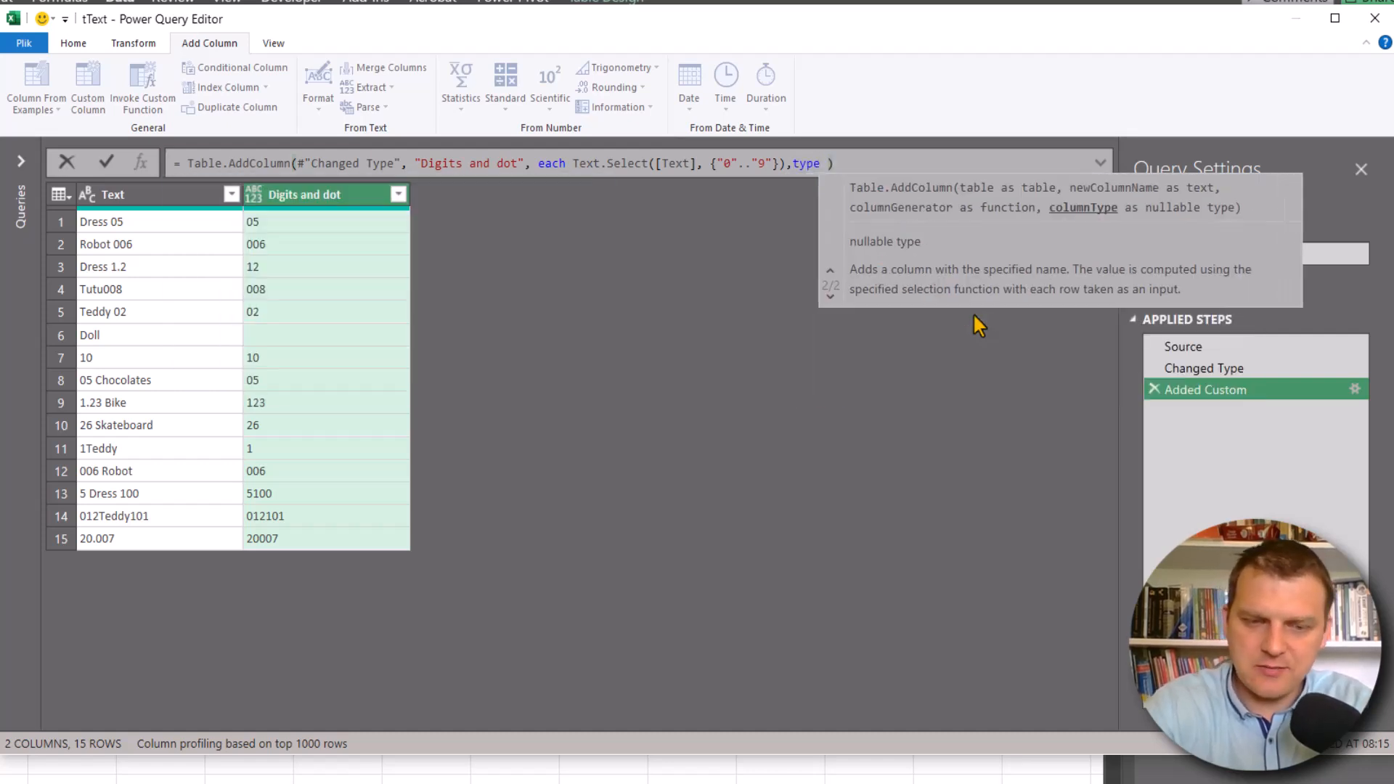
{"action": "type", "text": "numer"}
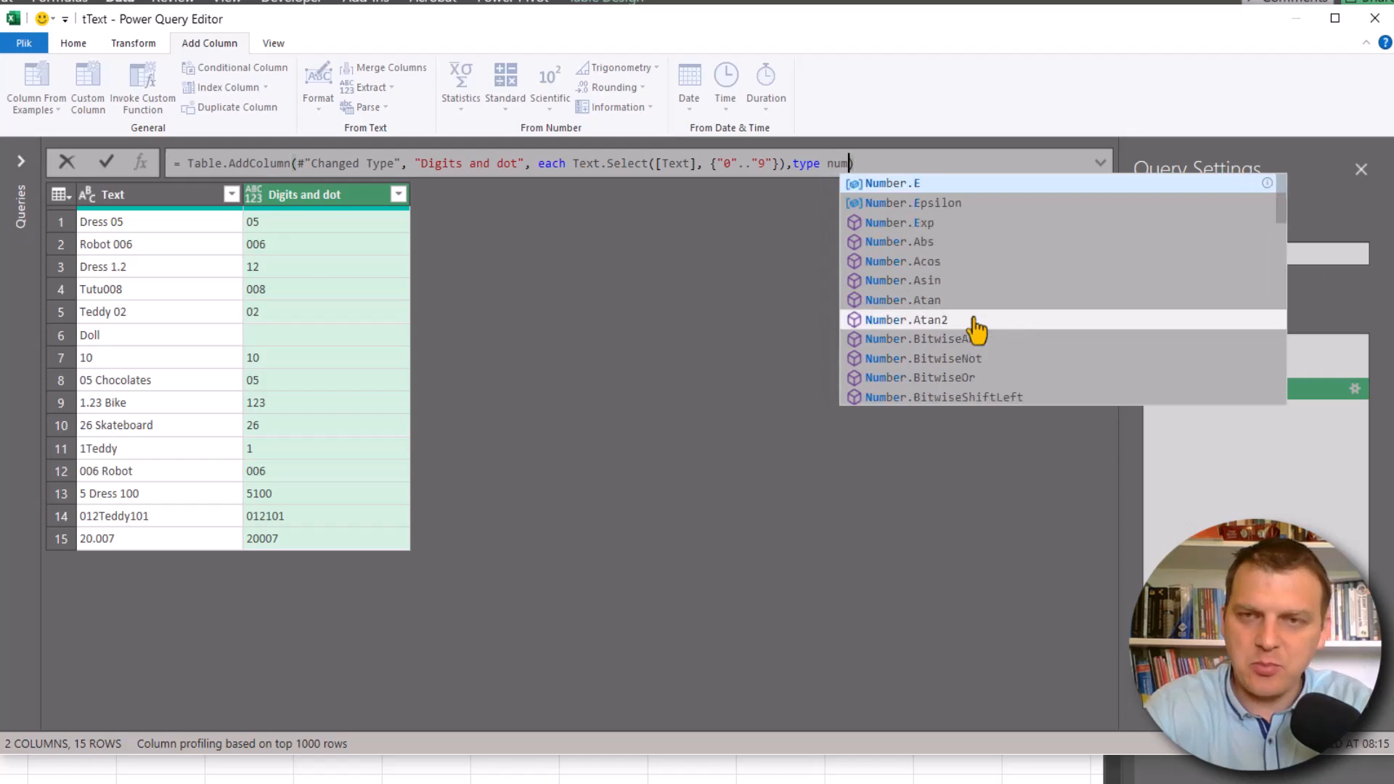
{"action": "key", "text": "BackSpace"}
{"action": "key", "text": "BackSpace"}
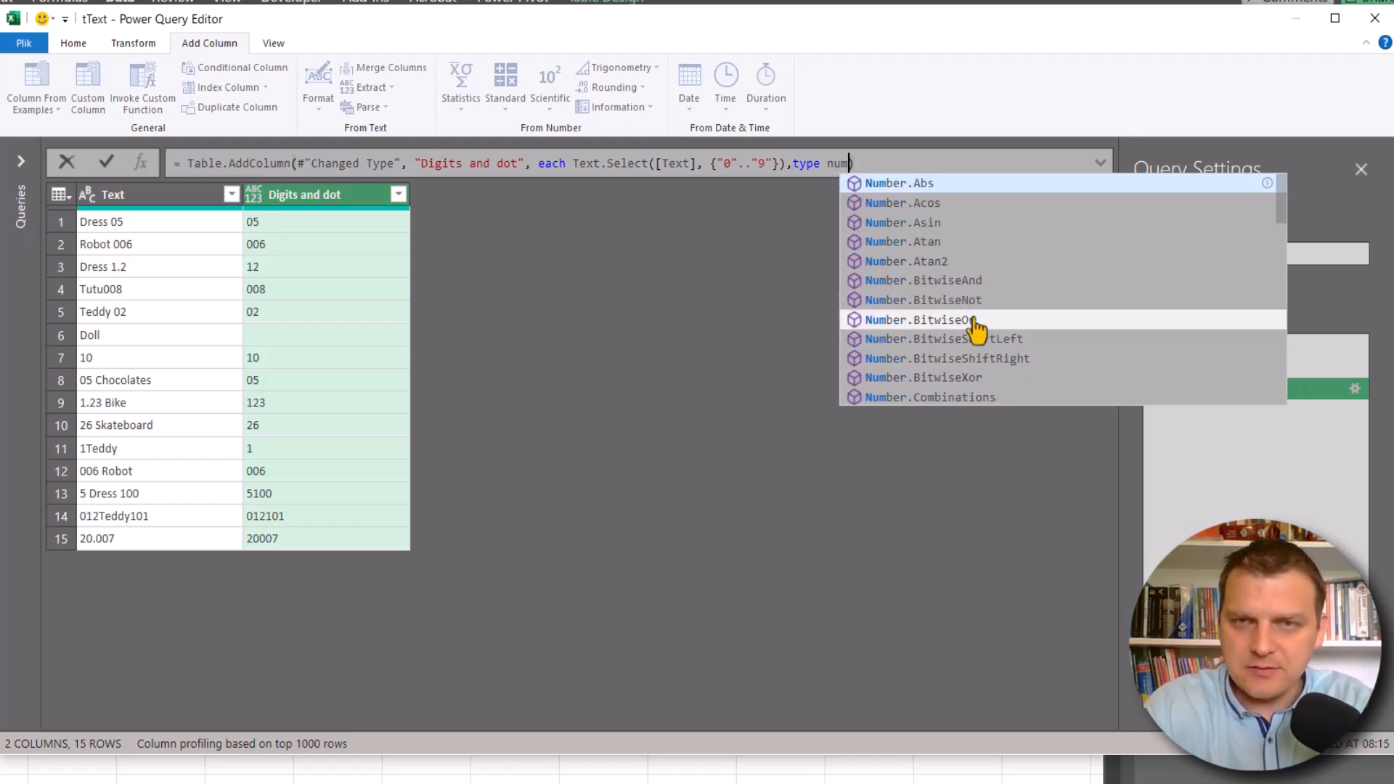
{"action": "type", "text": "ber"}
{"action": "key", "text": "Escape"}
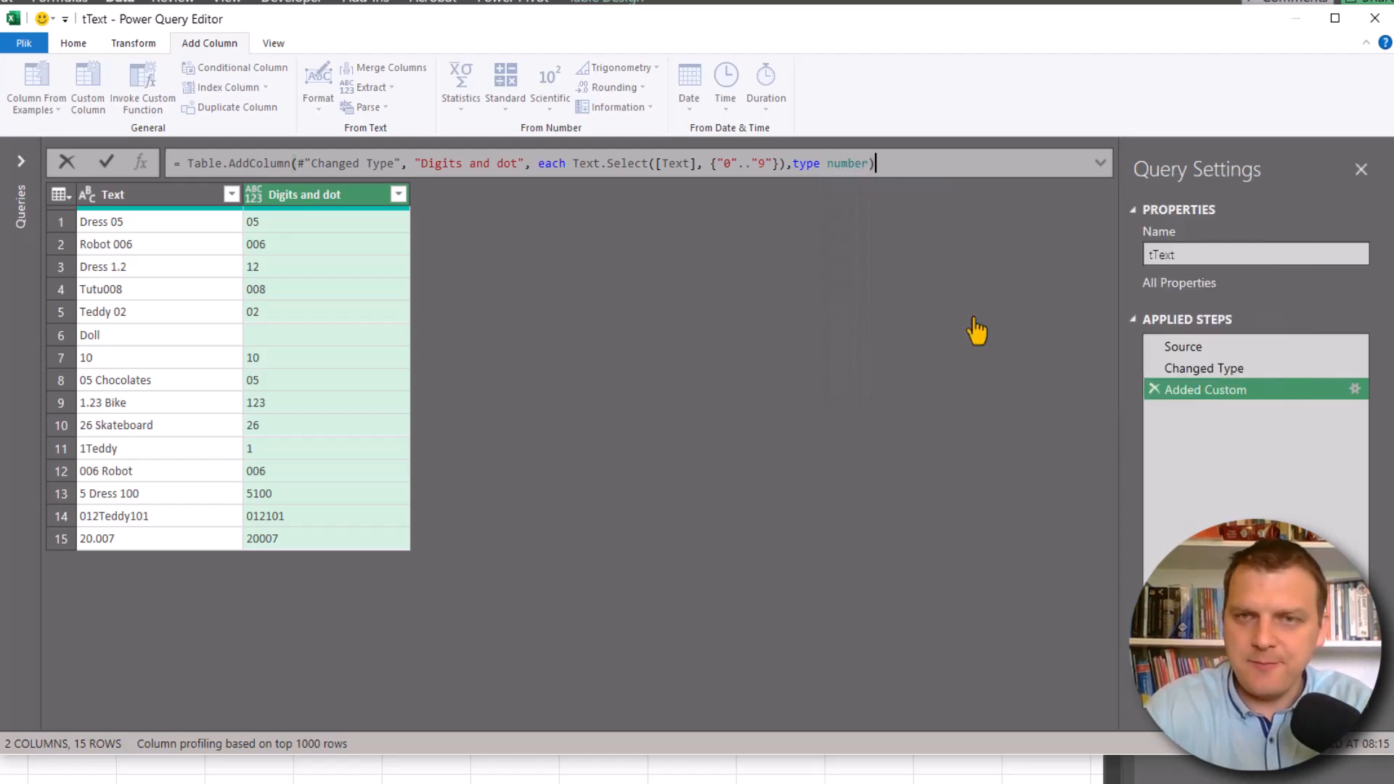
{"action": "key", "text": "Return"}
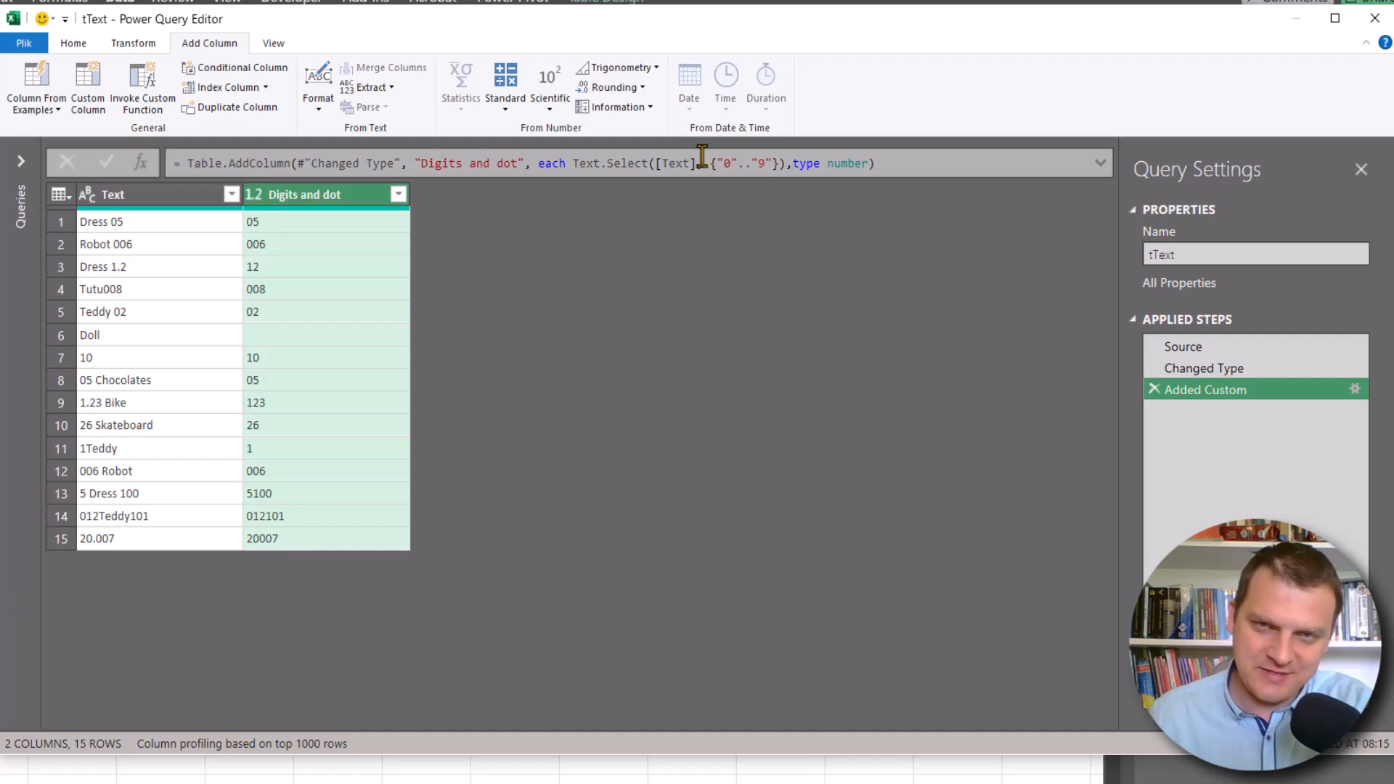
- Remove the type number argument and its comma from the "Digits and dot" column's formula
{"action": "left_click", "coordinate": [793, 163]}
{"action": "left_click_drag", "start_coordinate": [794, 164], "coordinate": [864, 164]}
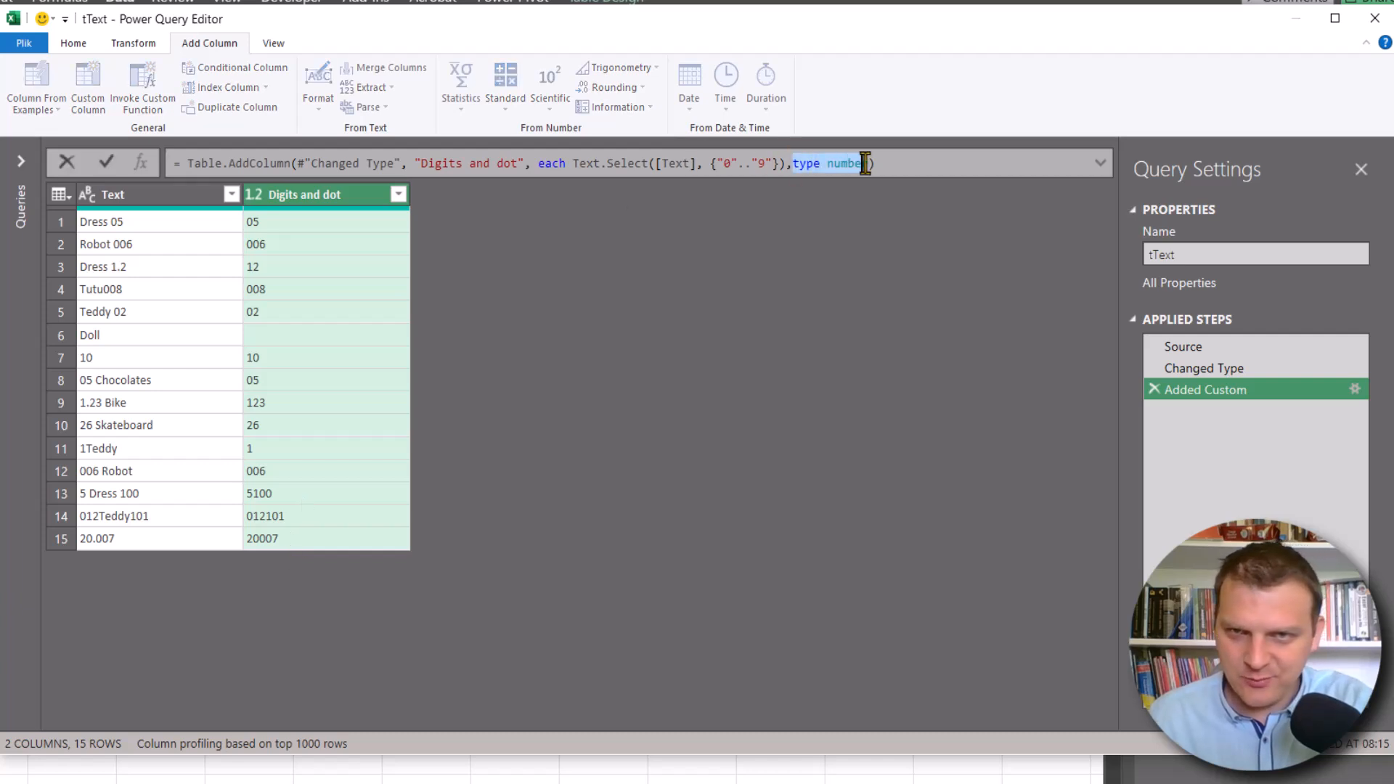
{"action": "key", "text": "BackSpace"}
{"action": "key", "text": "BackSpace"}
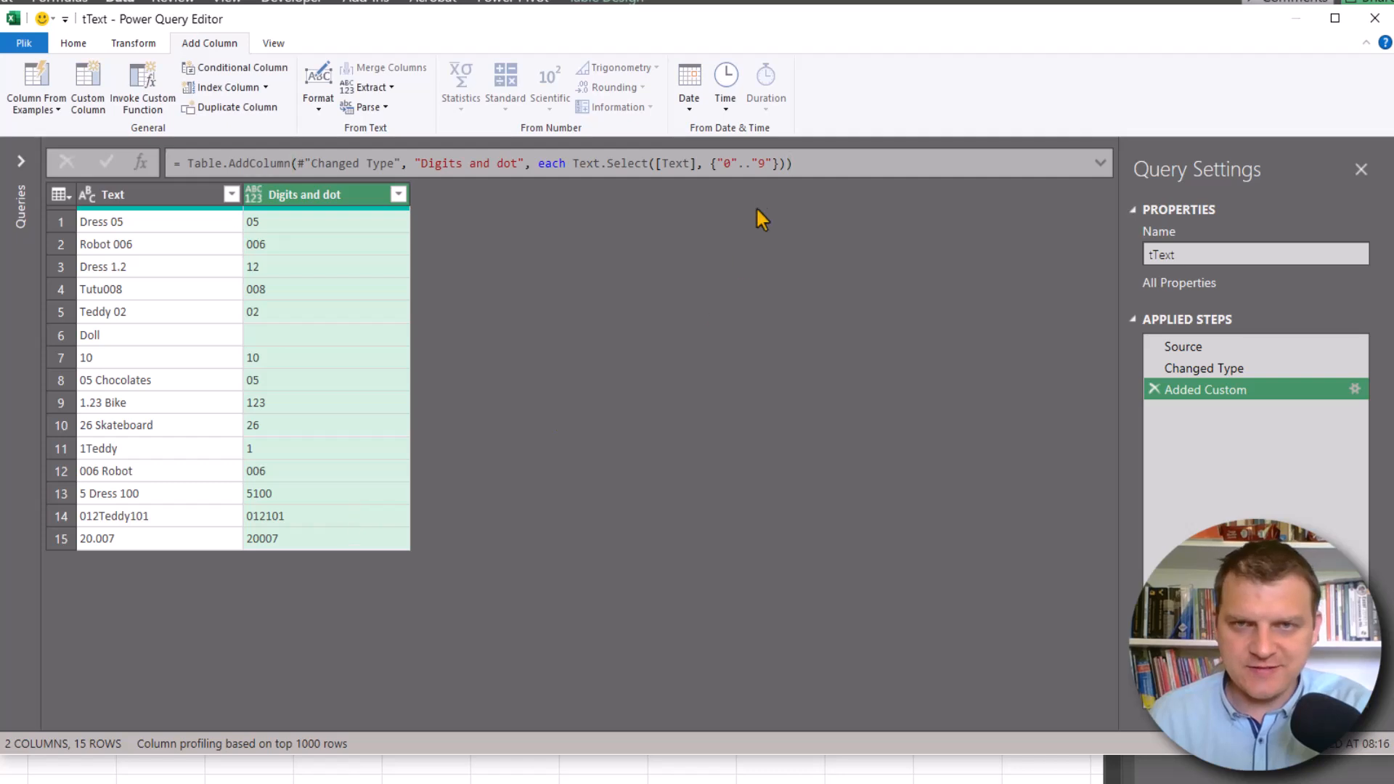
- Add "." to the character list in the Text.Select formula so it reads {"0".."9", "."}
{"action": "left_click", "coordinate": [775, 164]}
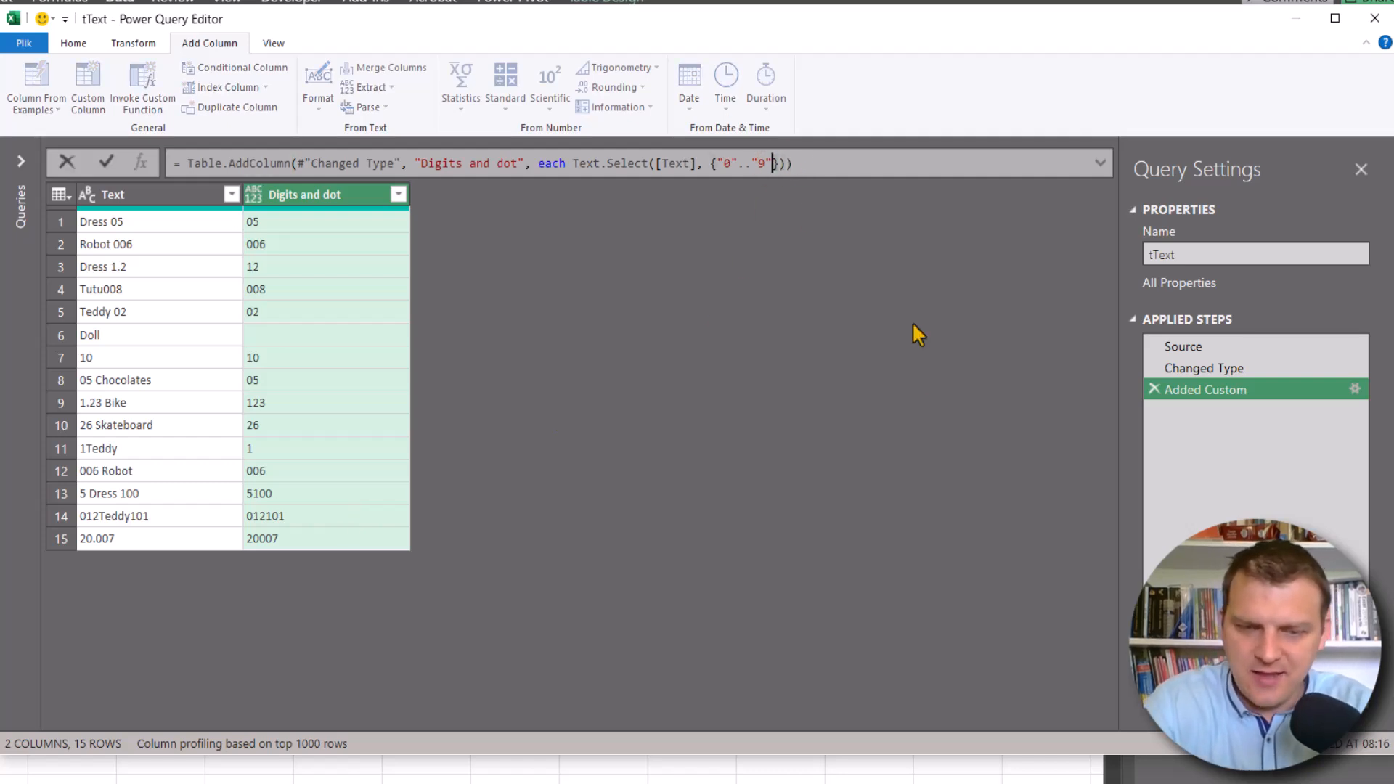
{"action": "type", "text": ", \"."}
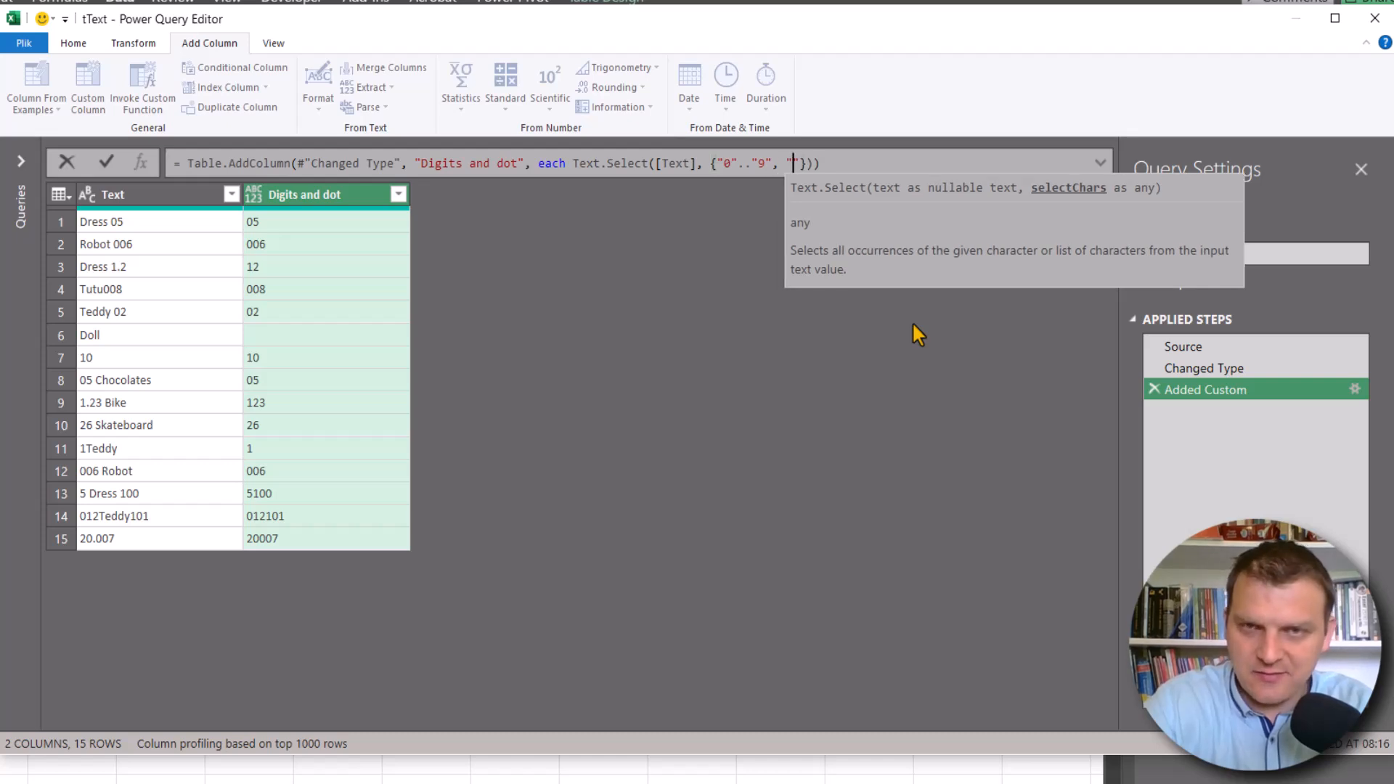
{"action": "key", "text": "Return"}
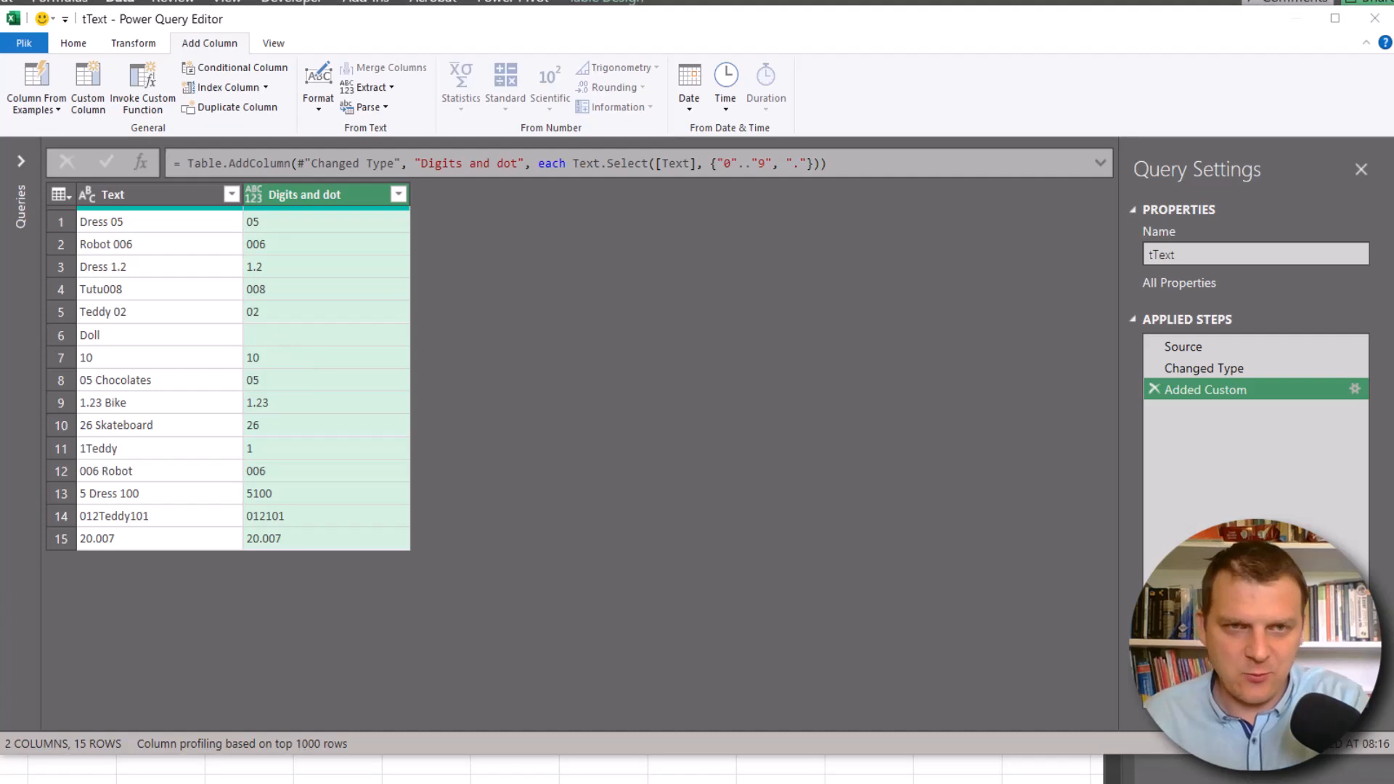
{"action": "key", "text": "r"}
{"action": "left_click_drag", "start_coordinate": [261, 280], "coordinate": [284, 304]}
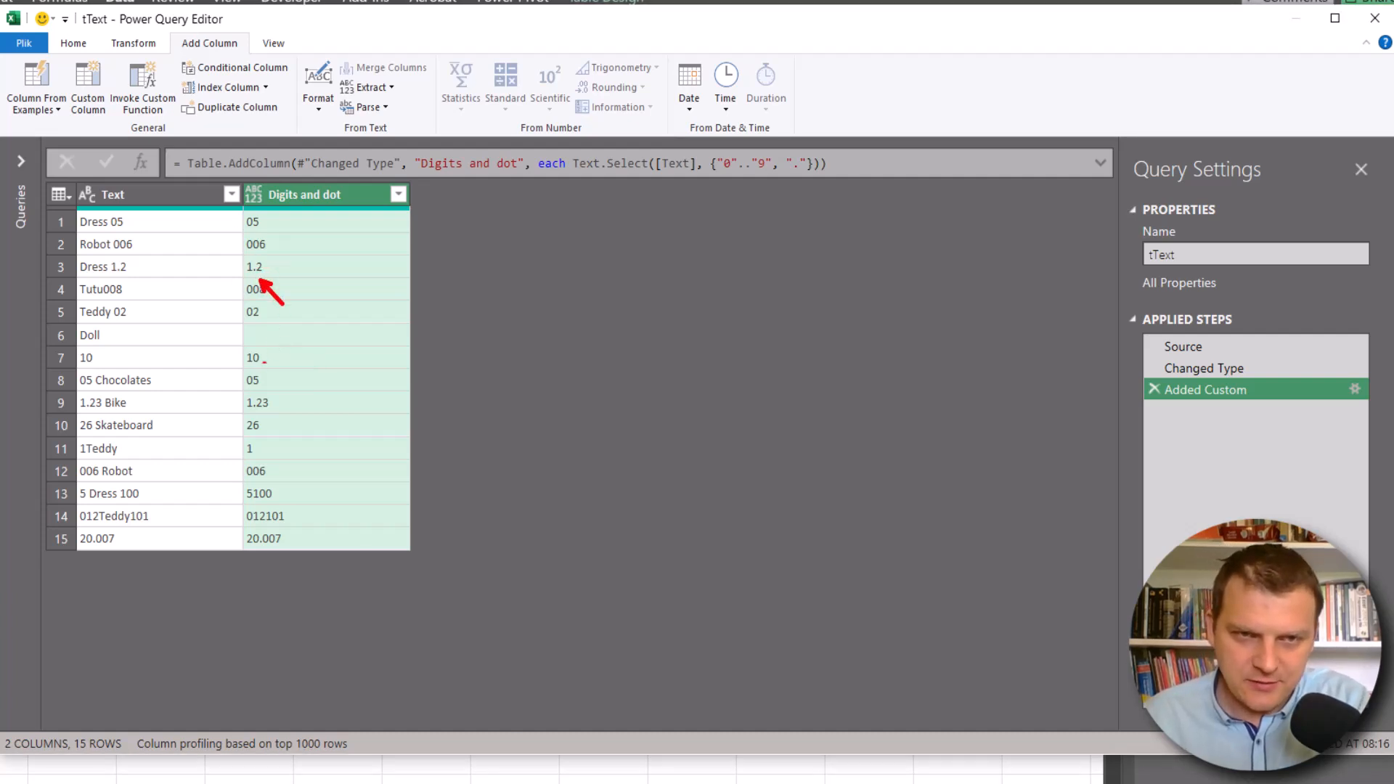
{"action": "left_click_drag", "start_coordinate": [259, 411], "coordinate": [280, 441]}
{"action": "left_click_drag", "start_coordinate": [260, 554], "coordinate": [277, 575]}
{"action": "key", "text": "Escape"}
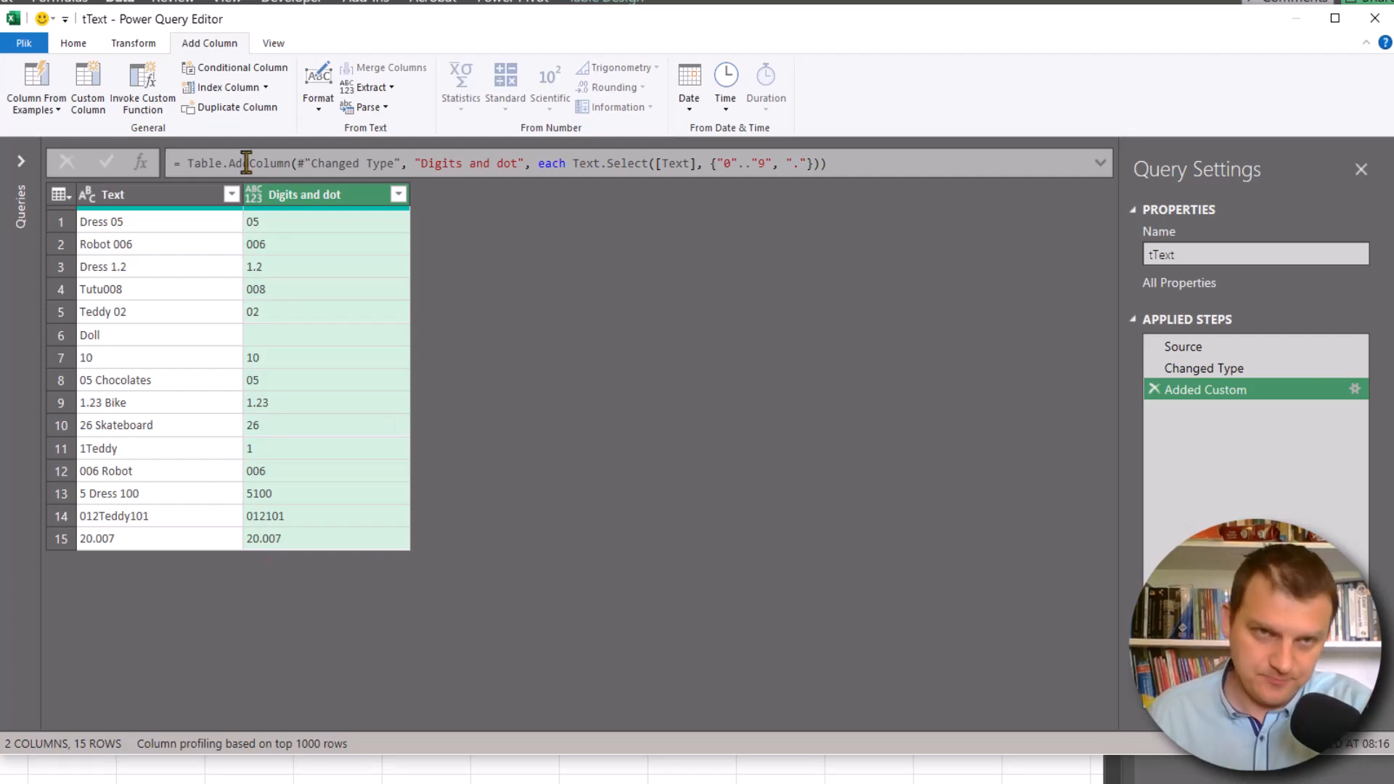
- Change the data type of the "Digits and dot" column to Decimal Number and compare the result with the Added Custom step
{"action": "left_click", "coordinate": [254, 197]}
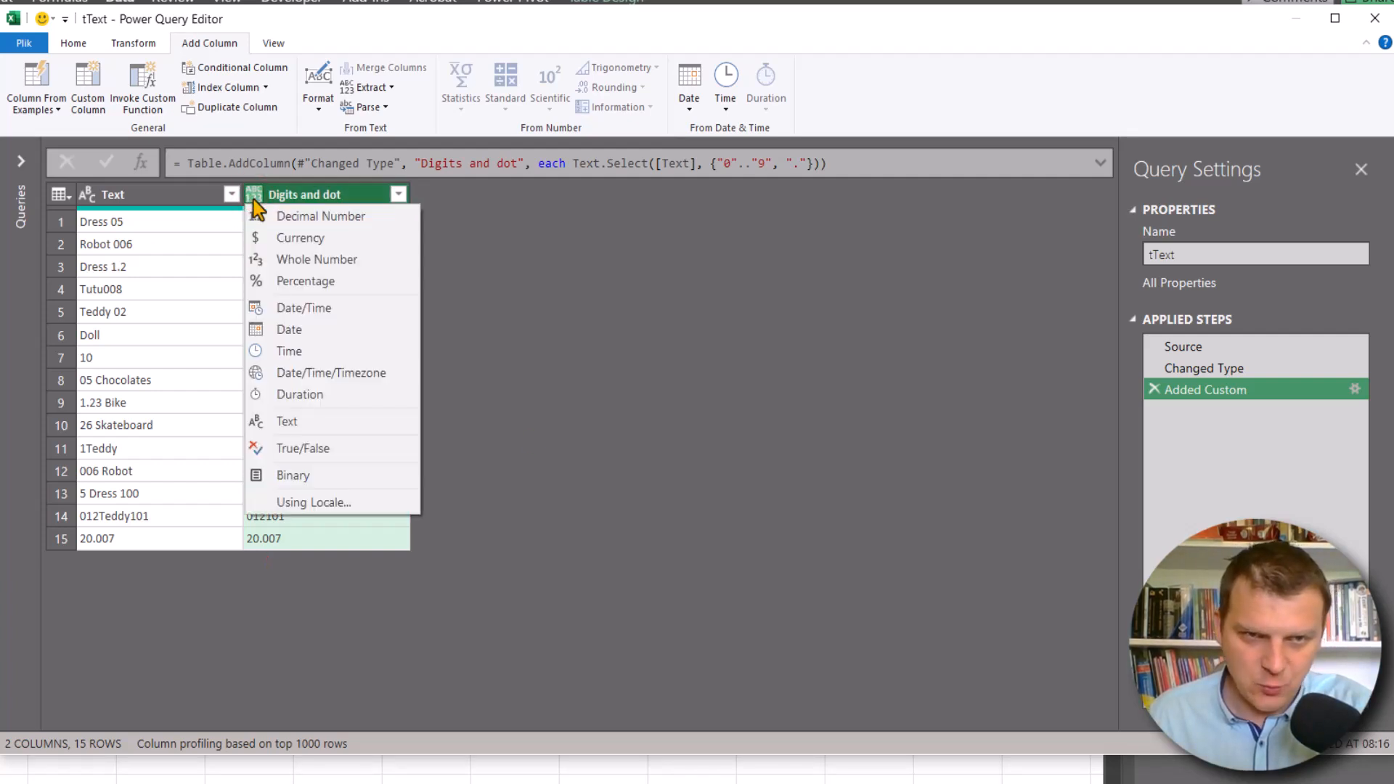
{"action": "left_click", "coordinate": [315, 218]}
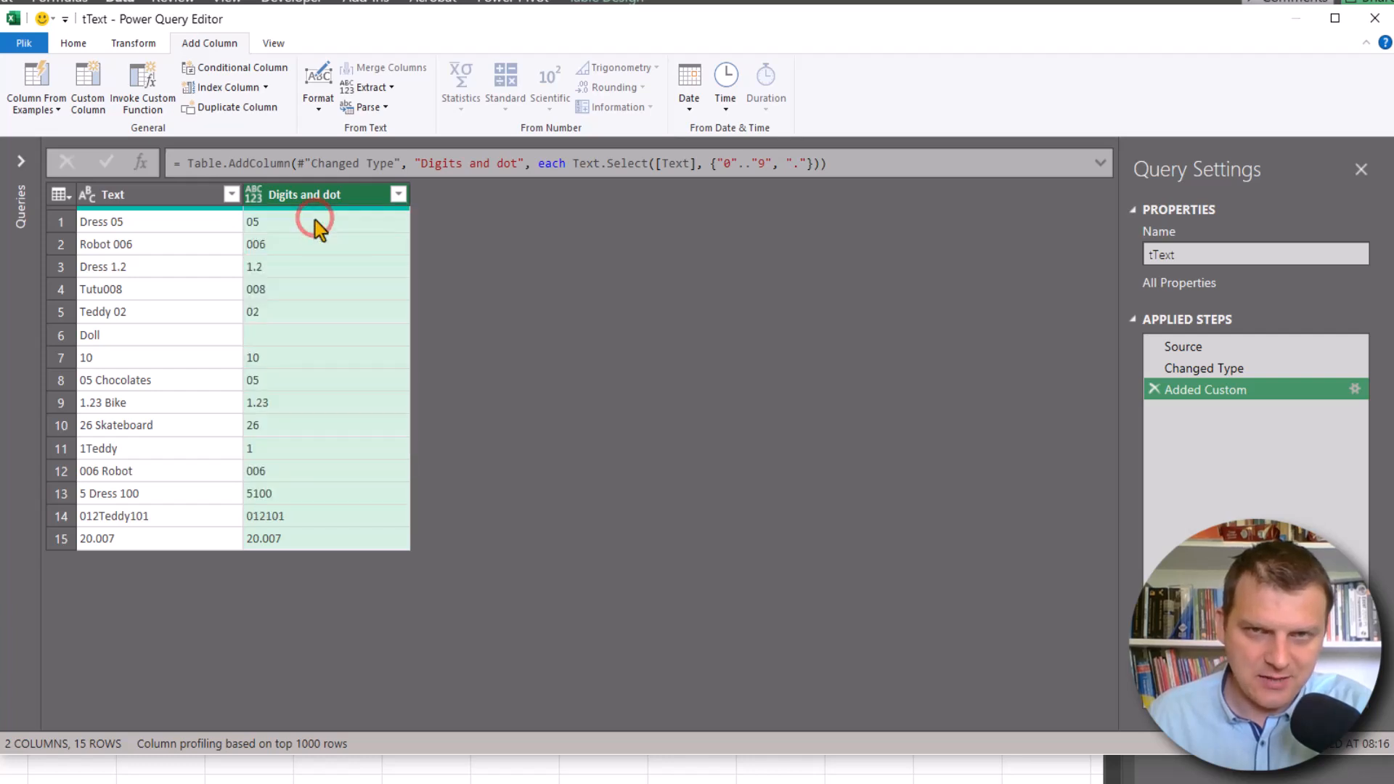
{"action": "double_click", "coordinate": [637, 163]}
{"action": "double_click", "coordinate": [675, 163]}
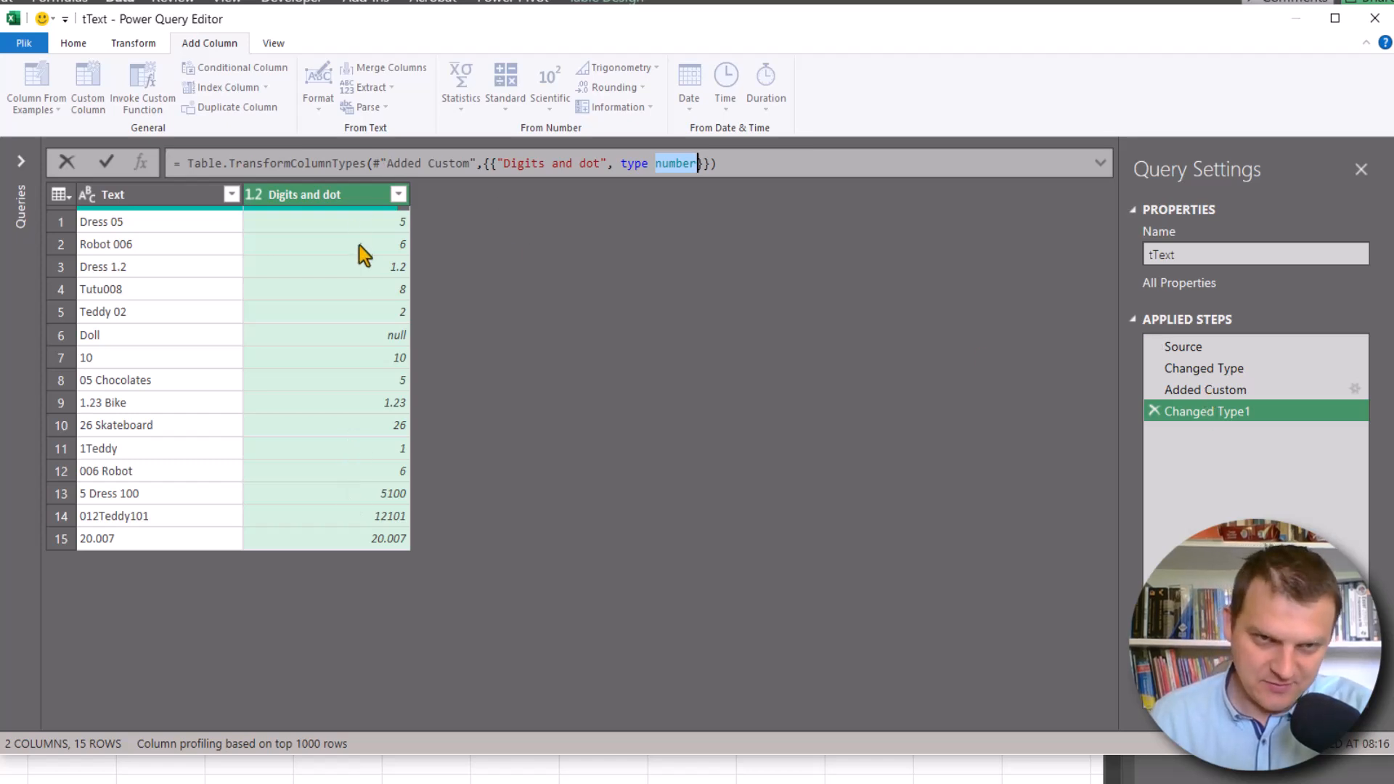
{"action": "left_click", "coordinate": [1217, 396]}
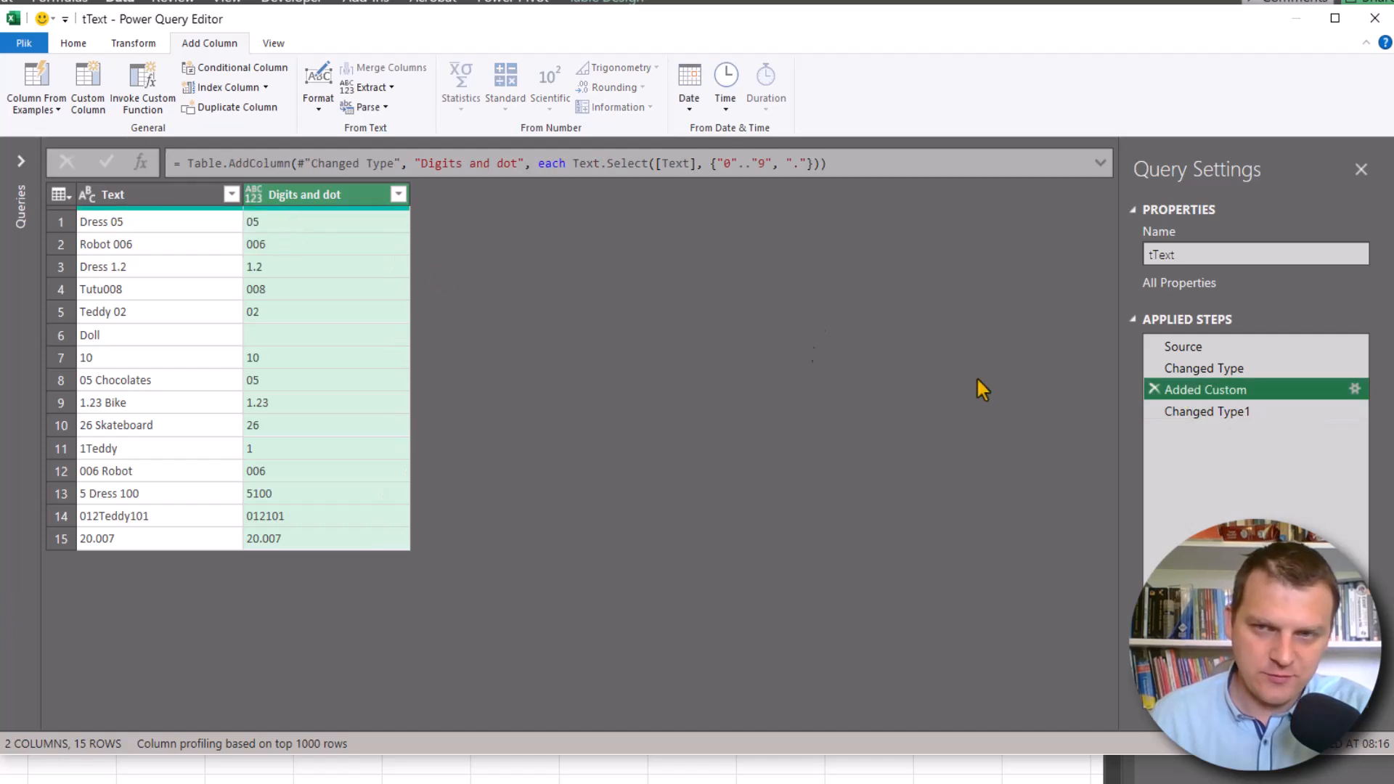
{"action": "left_click", "coordinate": [1232, 411]}
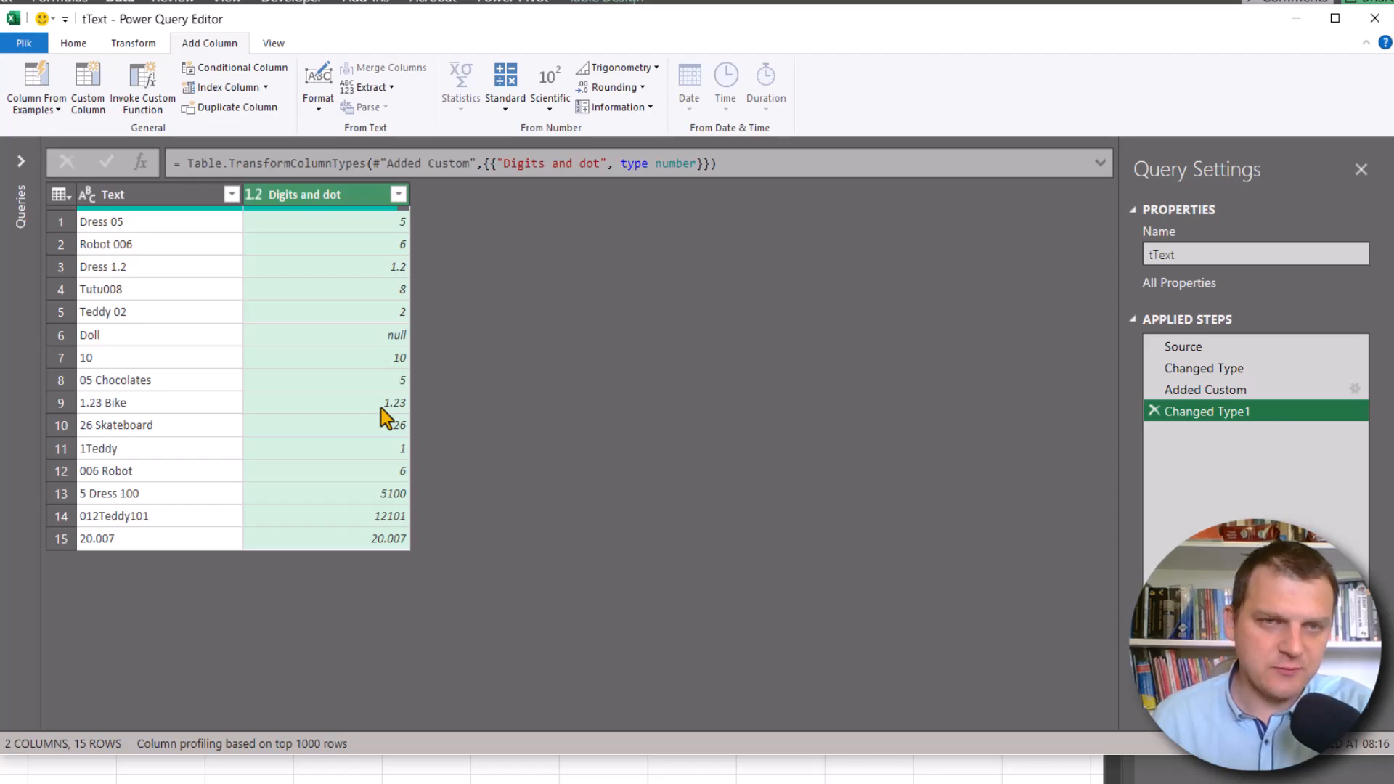
- Close the query editor and load the query as a table into the existing worksheet at cell C1
{"action": "left_click", "coordinate": [73, 43]}
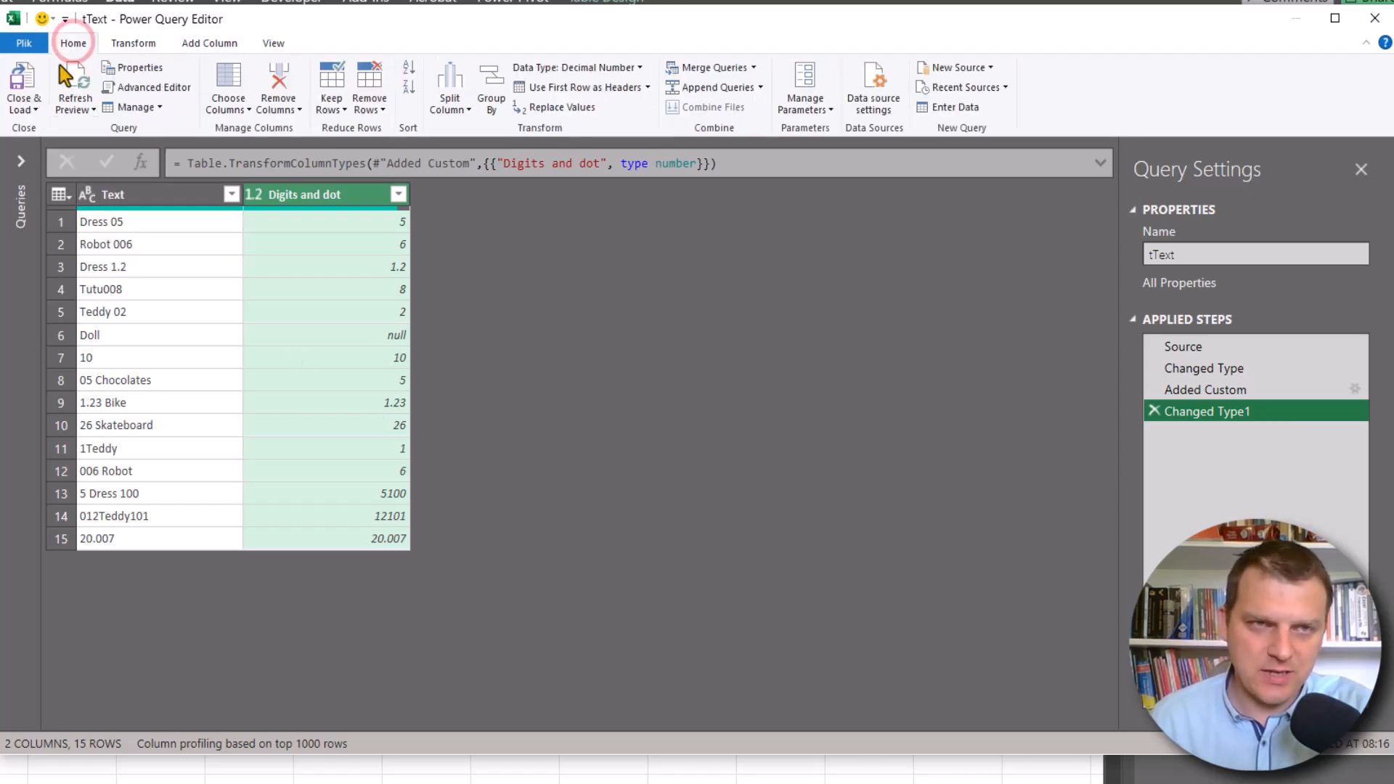
{"action": "left_click", "coordinate": [23, 108]}
{"action": "left_click", "coordinate": [65, 137]}
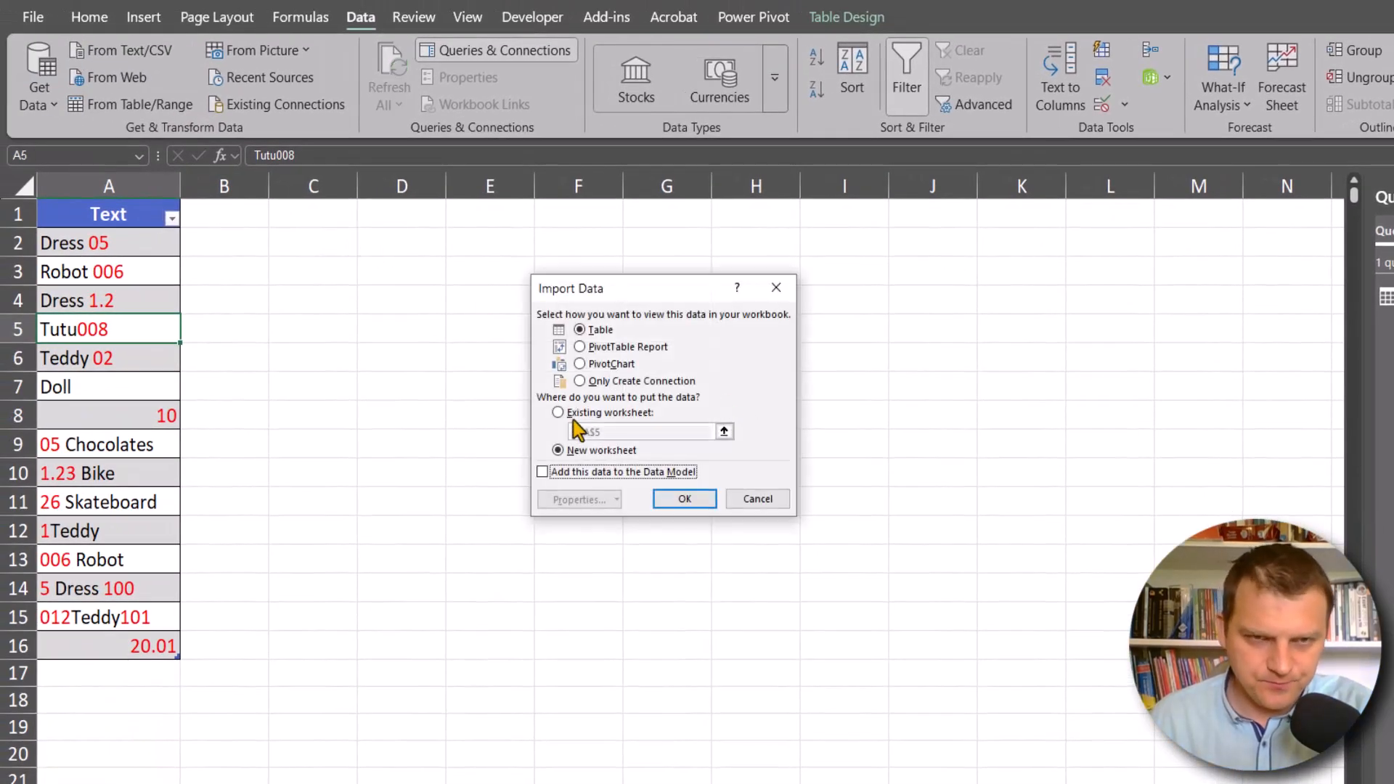
{"action": "left_click", "coordinate": [574, 413]}
{"action": "left_click", "coordinate": [313, 213]}
{"action": "left_click", "coordinate": [682, 499]}
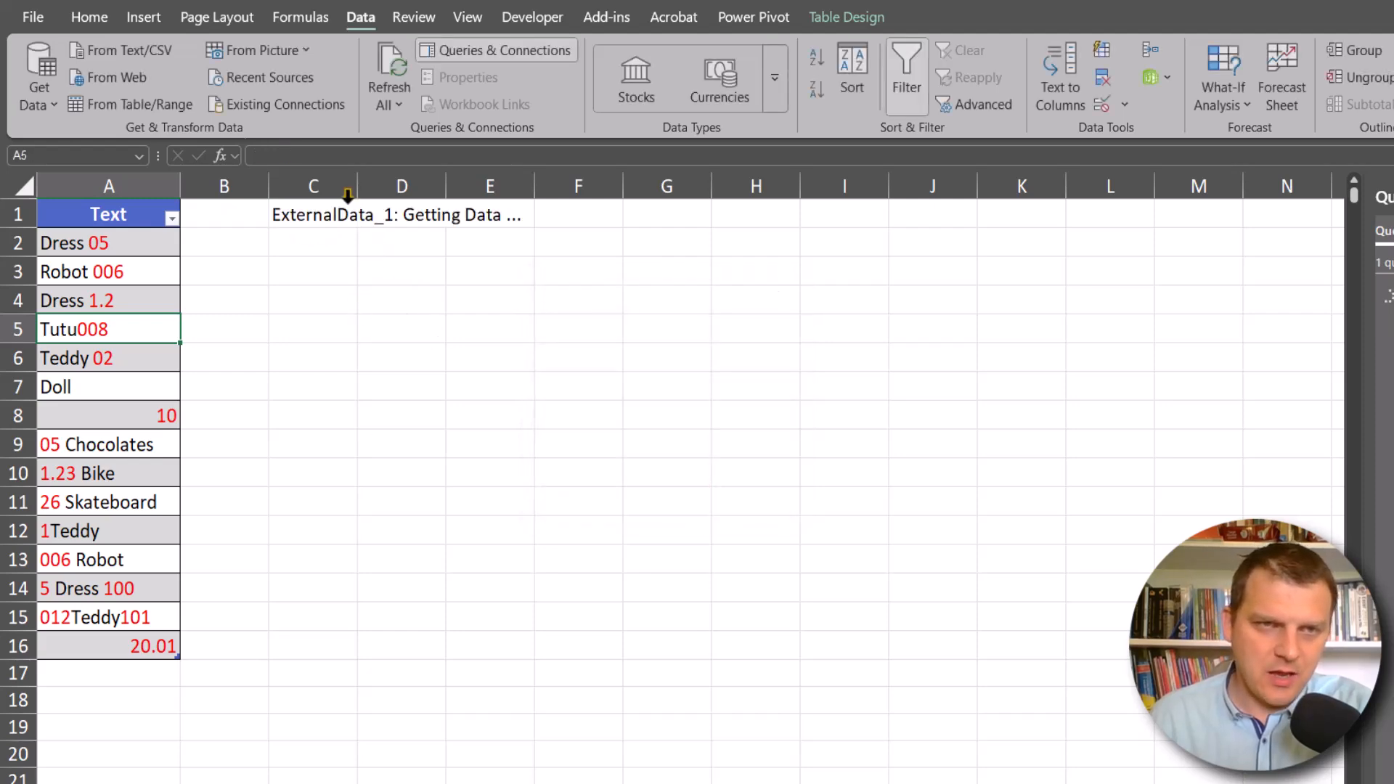